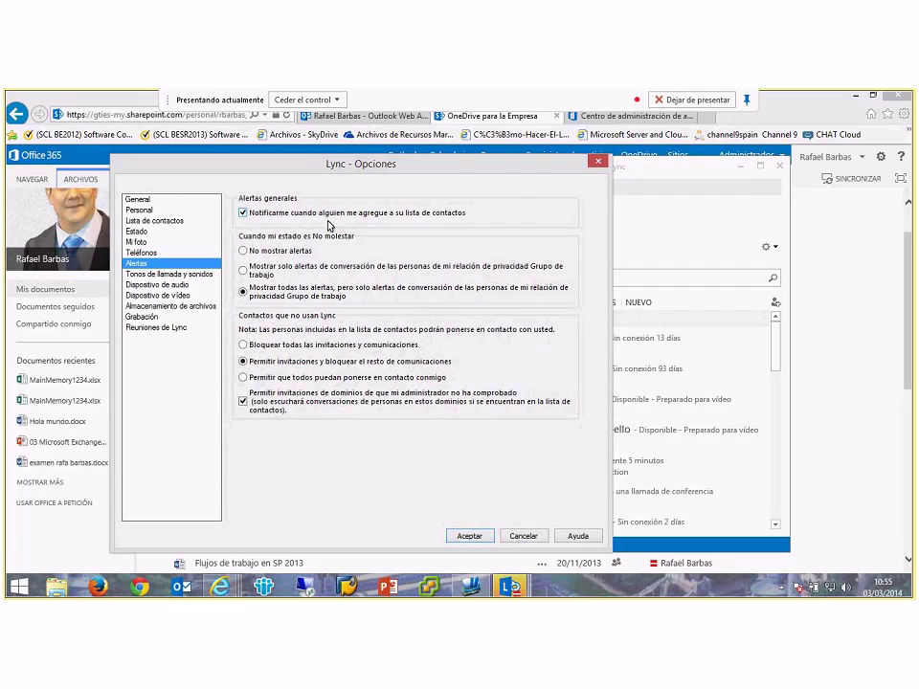
Step: In Lync meeting options, turn Mostrar MI and the participant list on for joins, then off
left_click(191, 275)
left_click(173, 329)
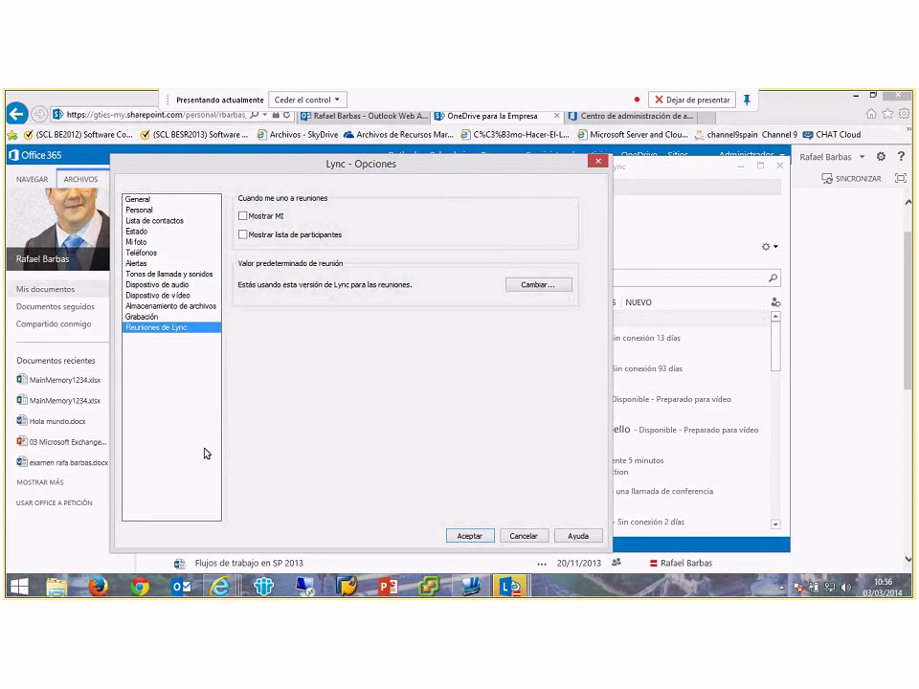
left_click(255, 233)
left_click(255, 216)
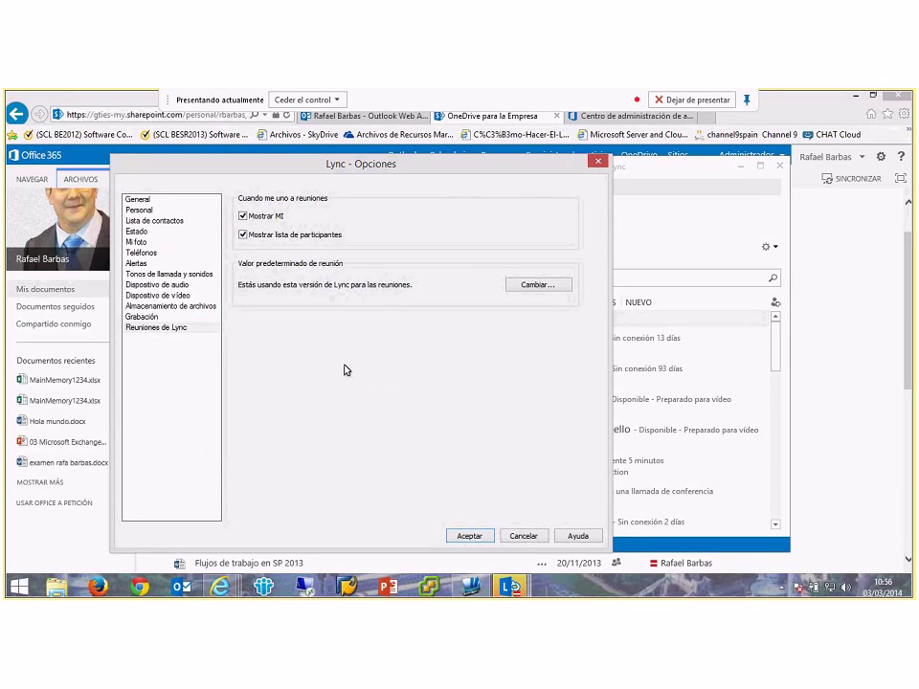
left_click(287, 234)
left_click(281, 220)
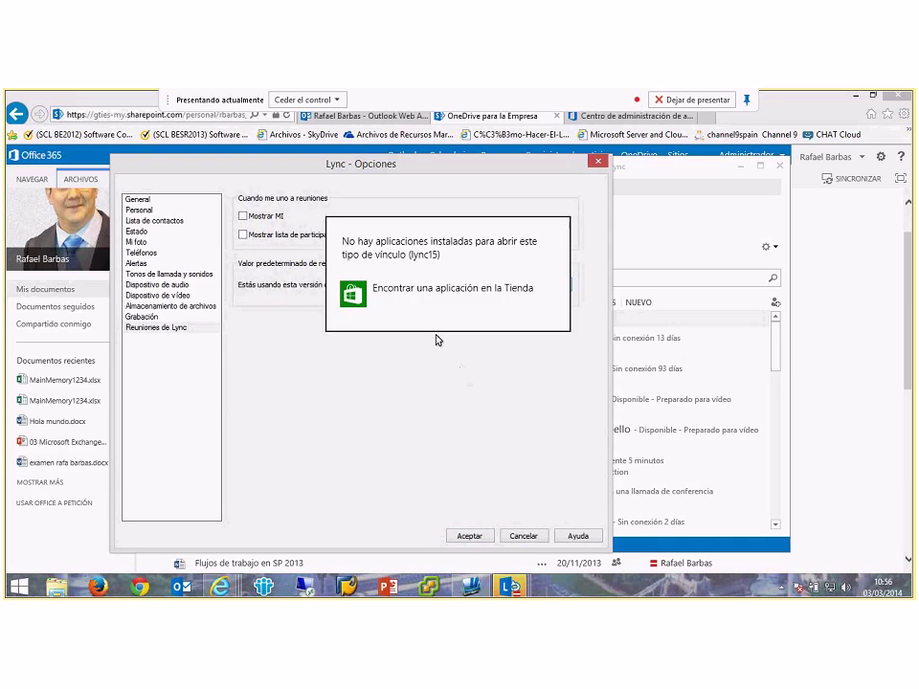
Step: Close the Options dialog with the meeting client version unchanged and minimize Lync
left_click(459, 427)
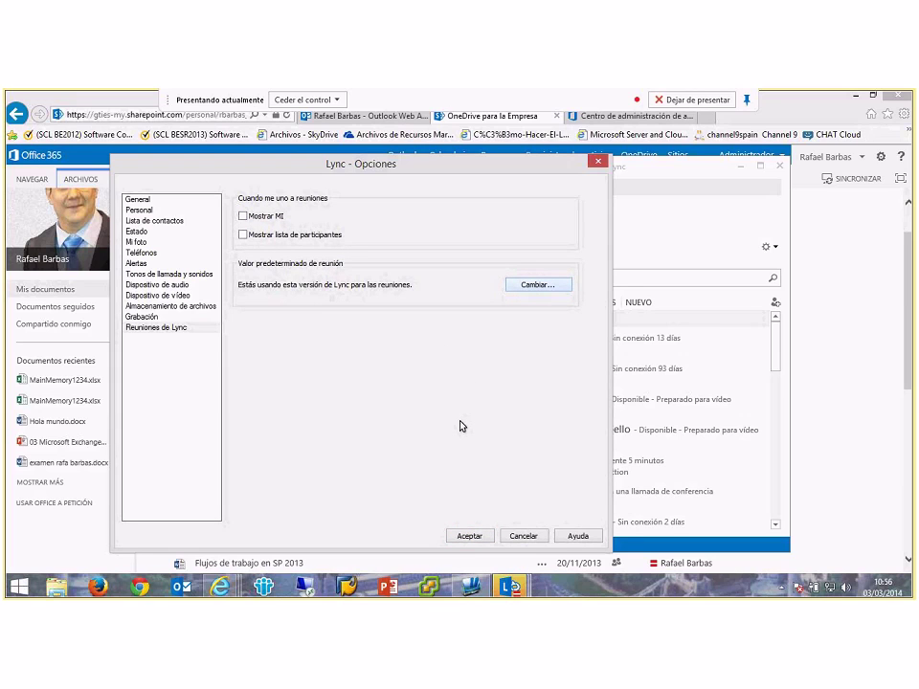
key("Return")
left_click(740, 165)
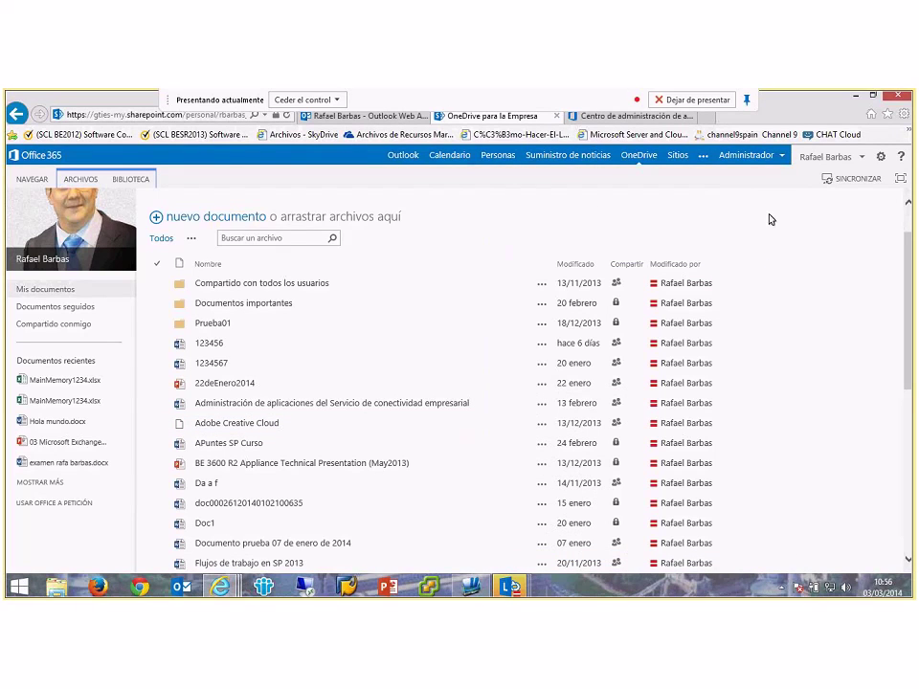
Step: Go from OneDrive to the Lync admin center through the Administrador menu
left_click(755, 158)
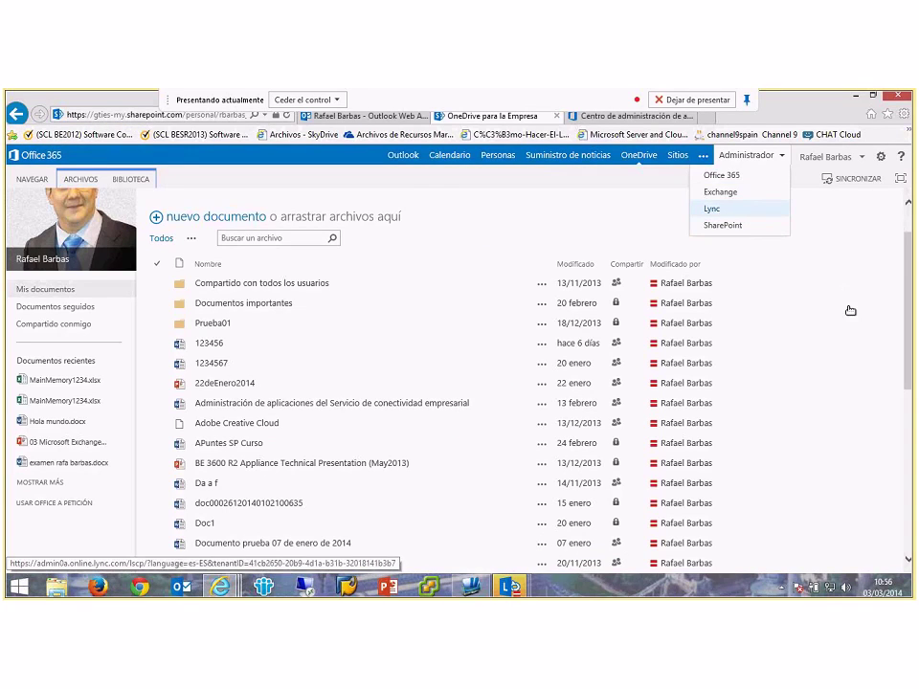
key("Return")
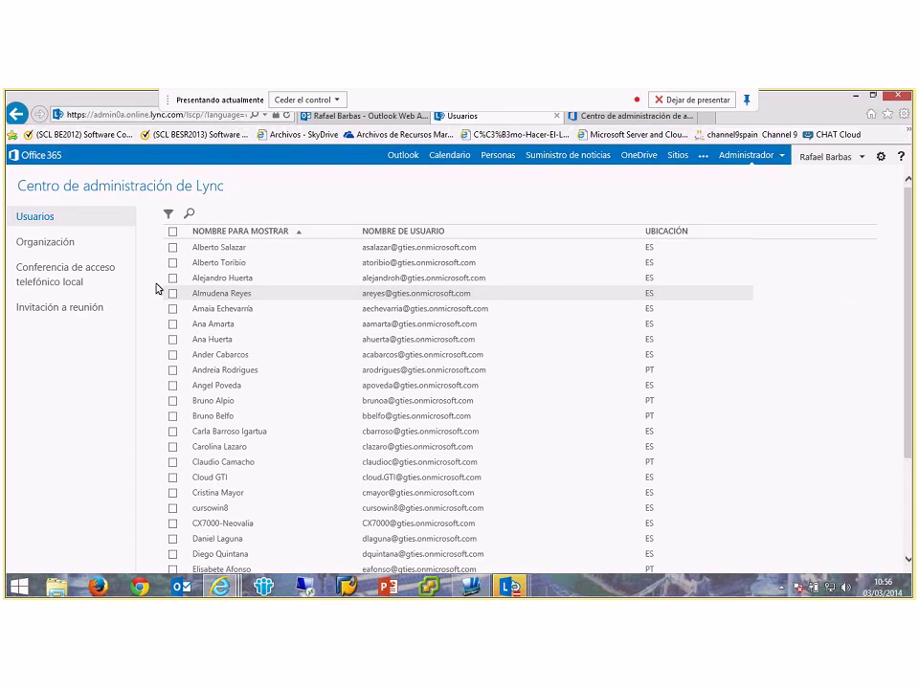
Step: Browse Organización, external communications and dial-in conferencing, ending on the Invitación a reunión settings
left_click(82, 244)
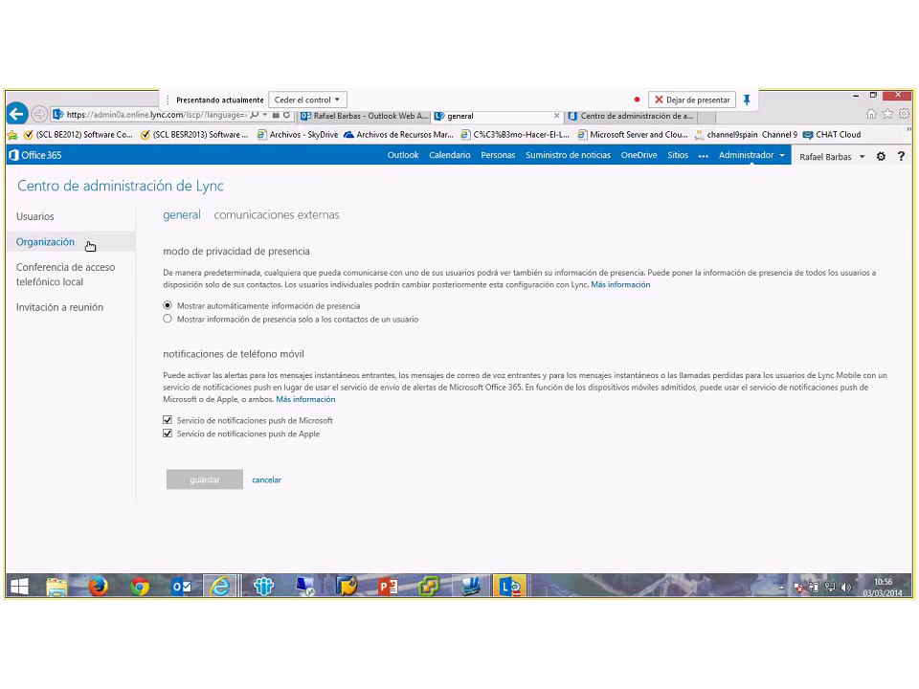
left_click(267, 217)
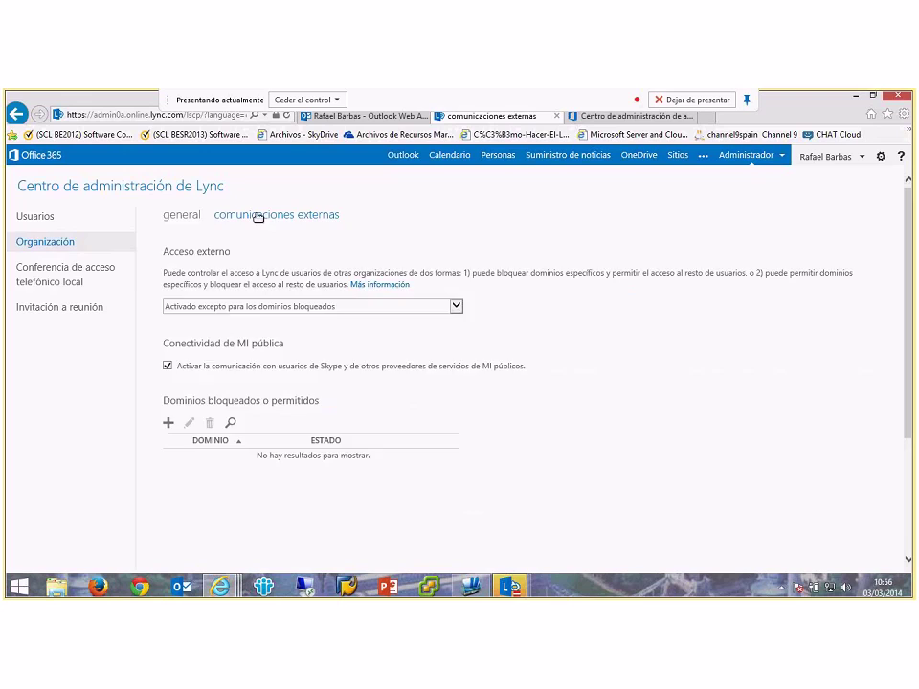
left_click(48, 277)
left_click(32, 309)
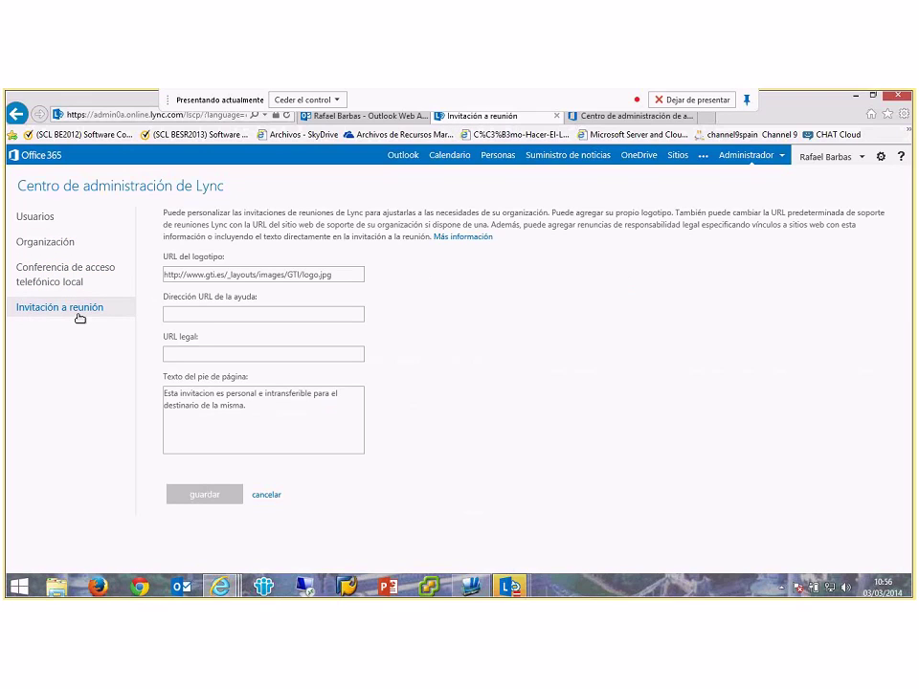
Step: Review the invitation's logo, help and legal URLs and footer disclaimer, then preview Lync's taskbar windows
left_click(331, 275)
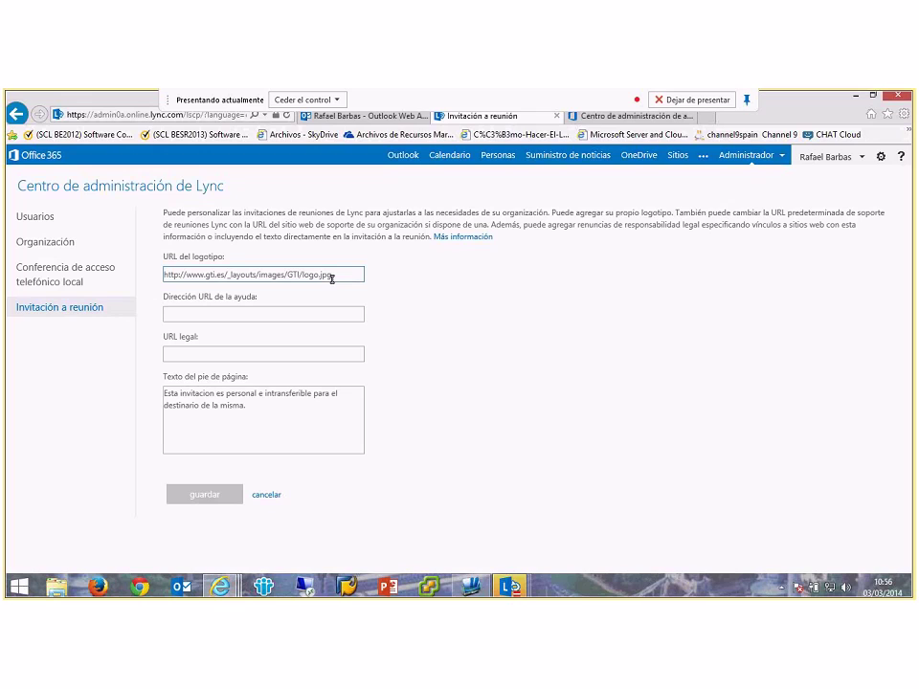
key("Tab")
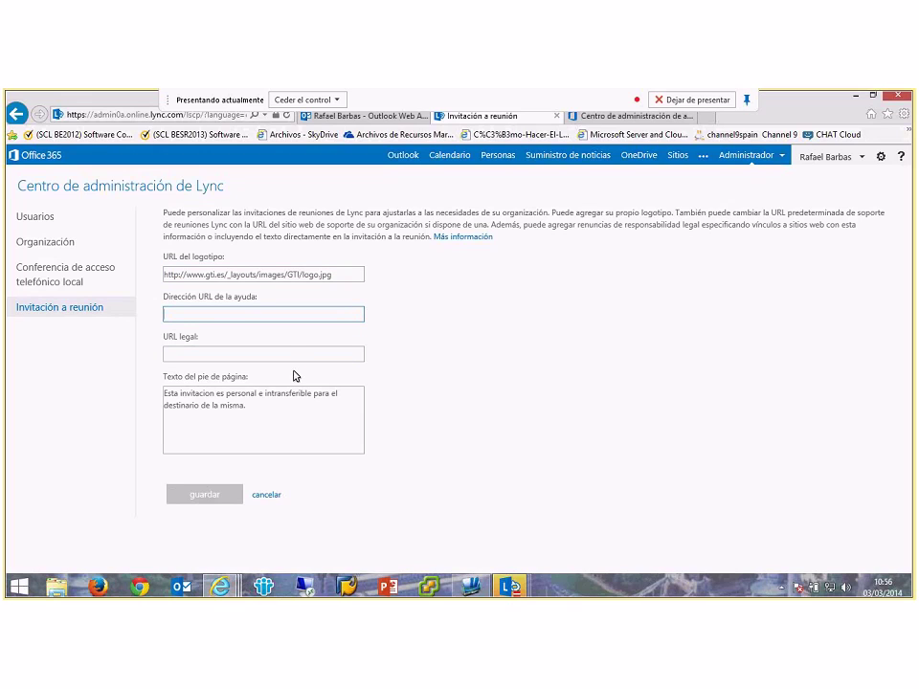
left_click(288, 355)
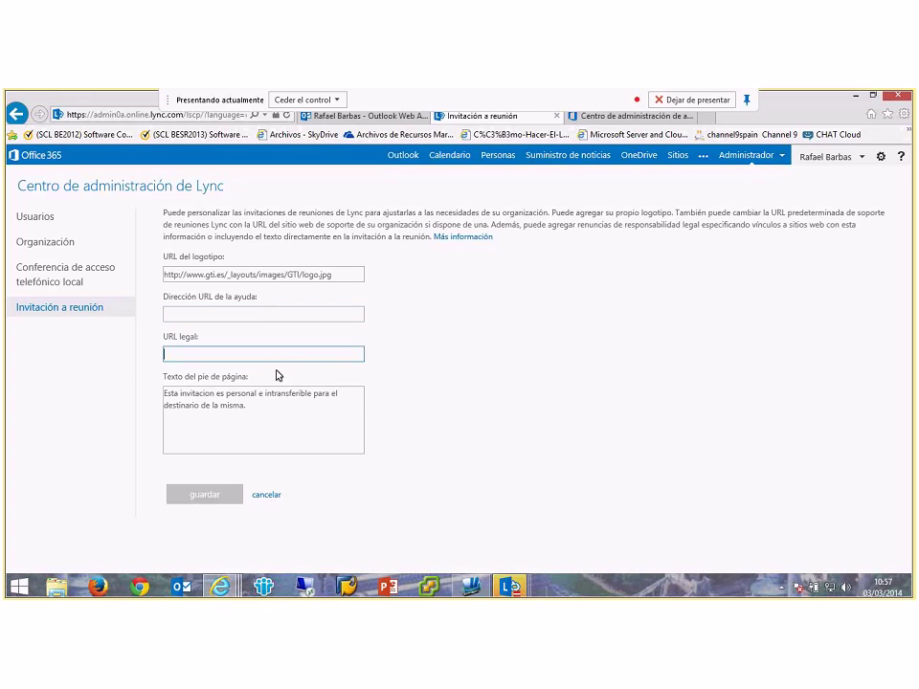
triple_click(178, 389)
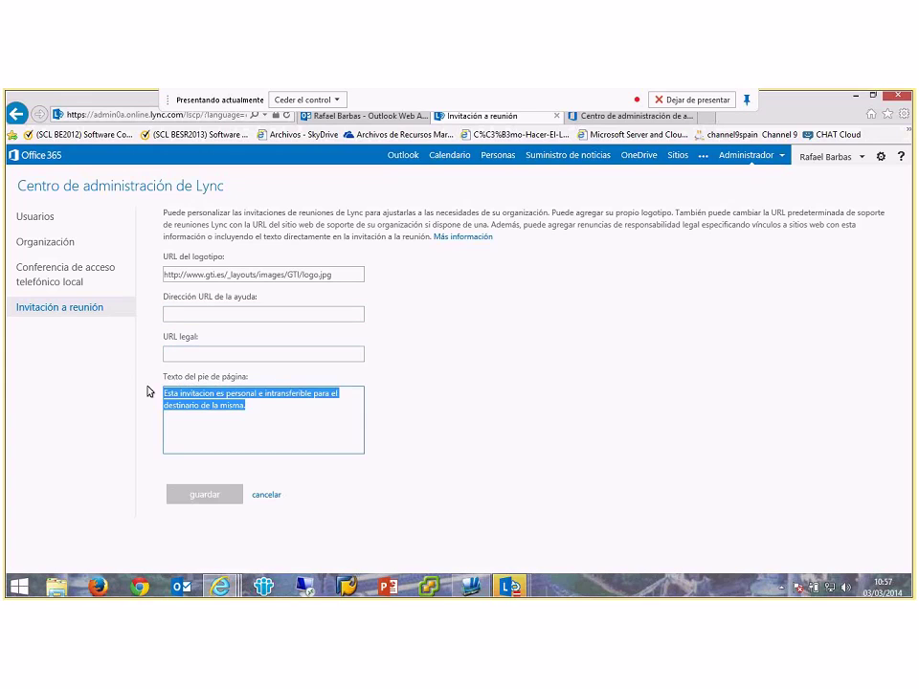
left_click(246, 408)
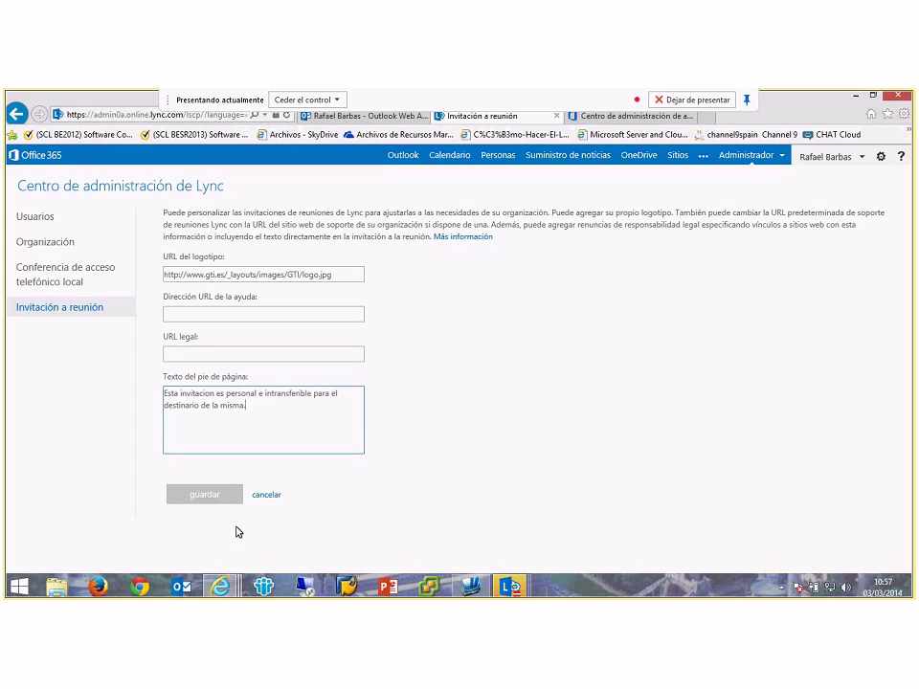
left_click_drag(276, 404, 119, 382)
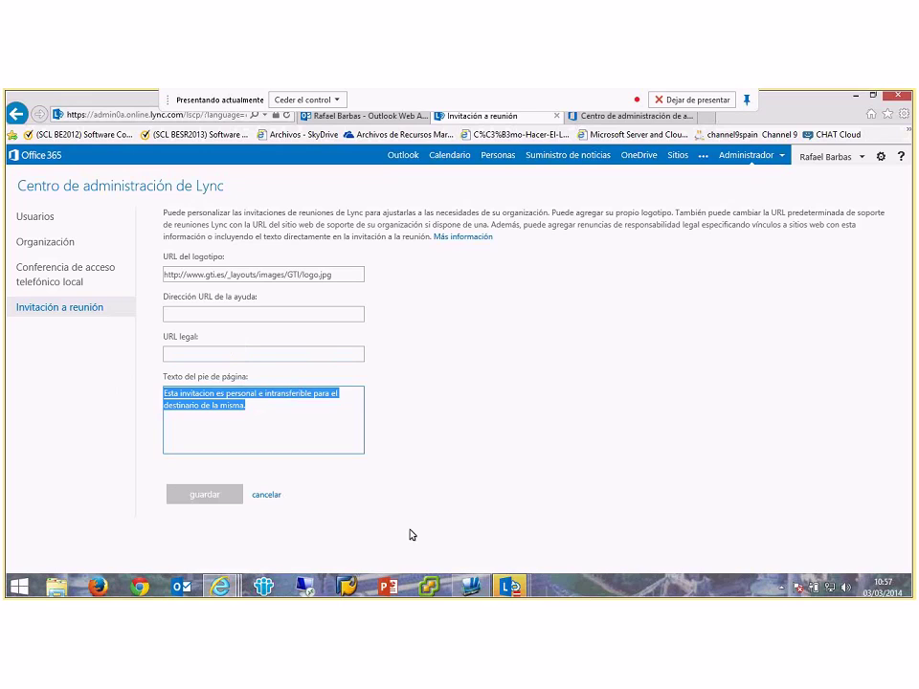
left_click(518, 585)
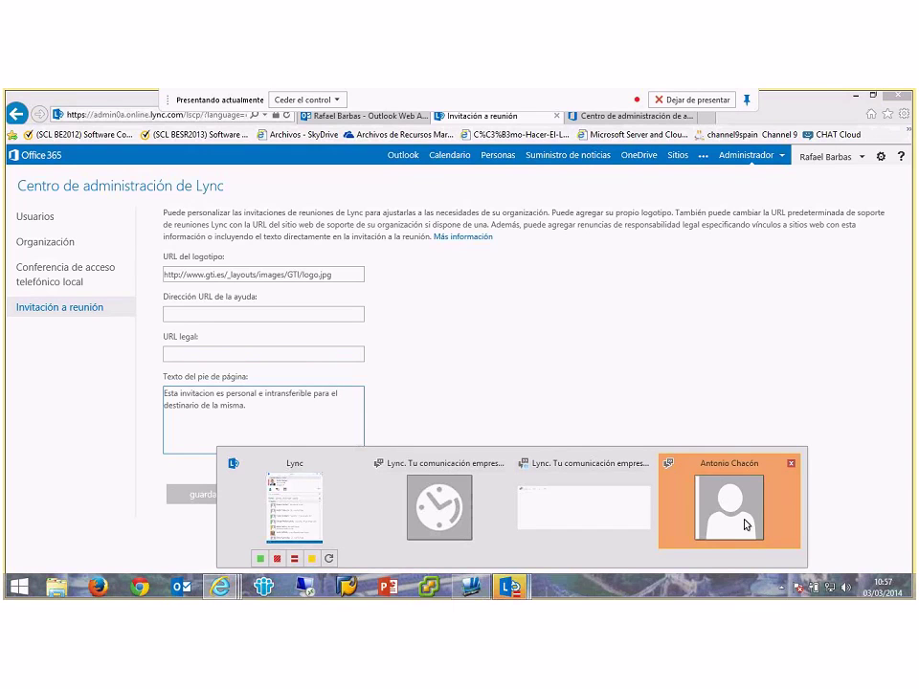
Step: Bring up the Lync main contact window from the taskbar, then minimize it again
mouse_move(746, 524)
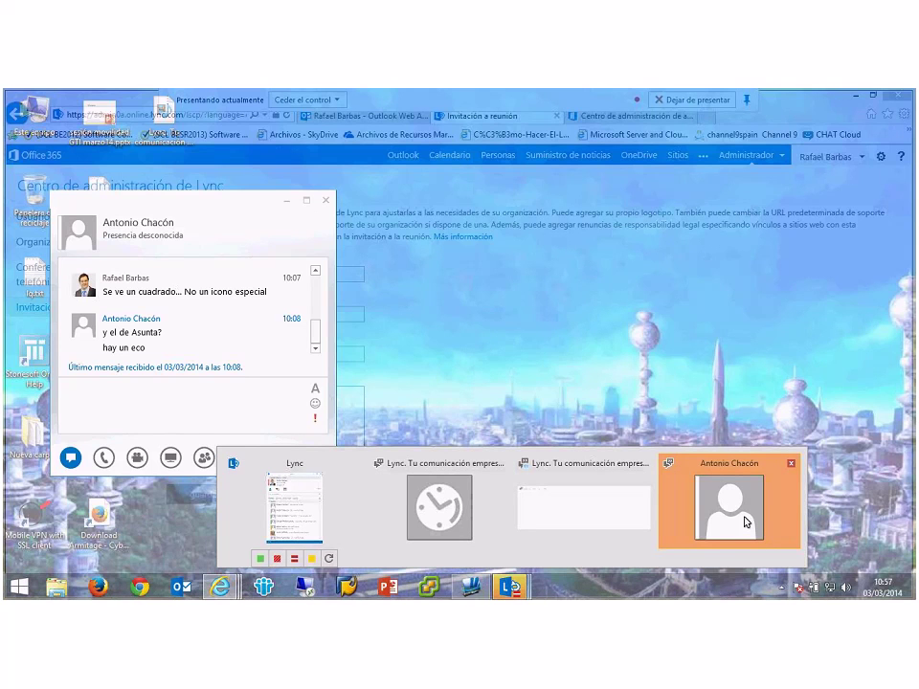
mouse_move(614, 522)
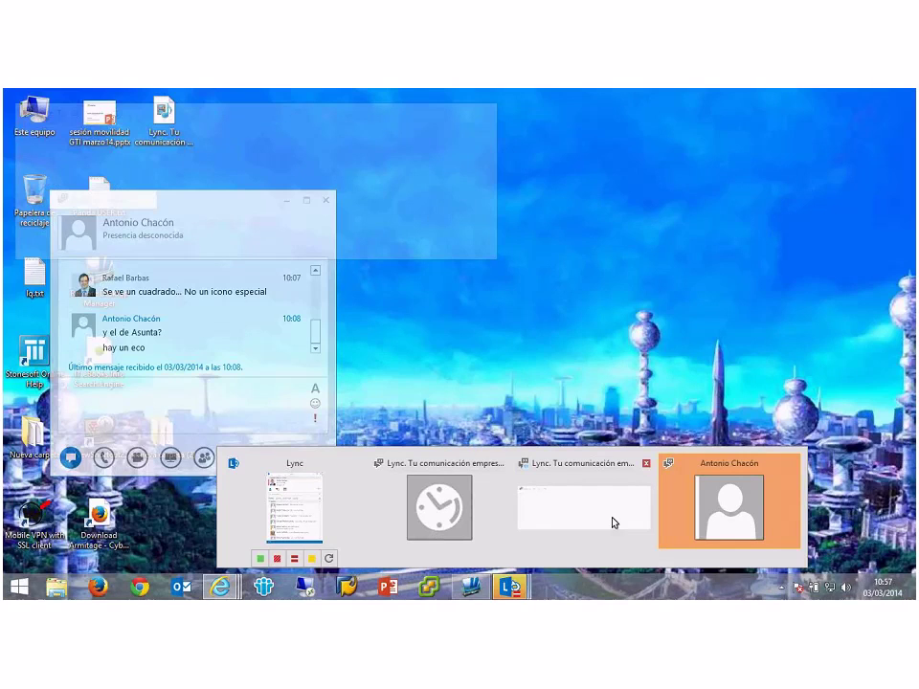
mouse_move(346, 517)
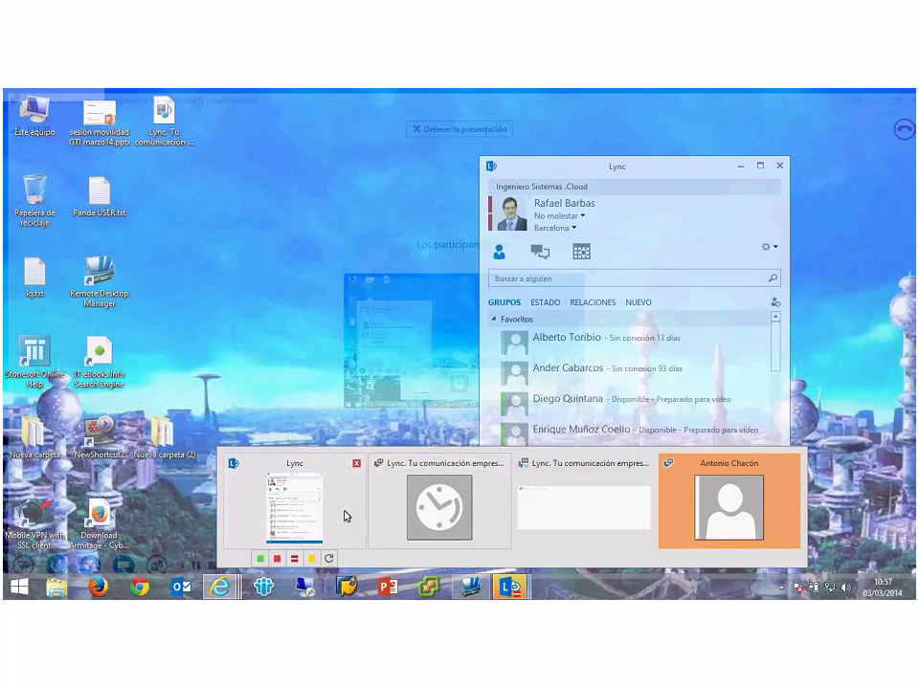
left_click(346, 516)
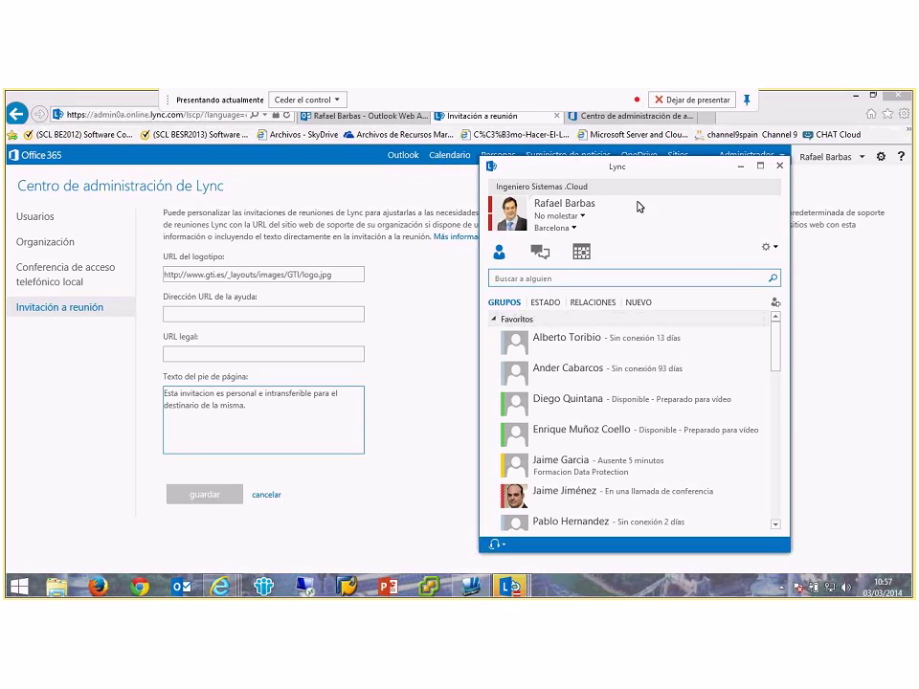
left_click(743, 168)
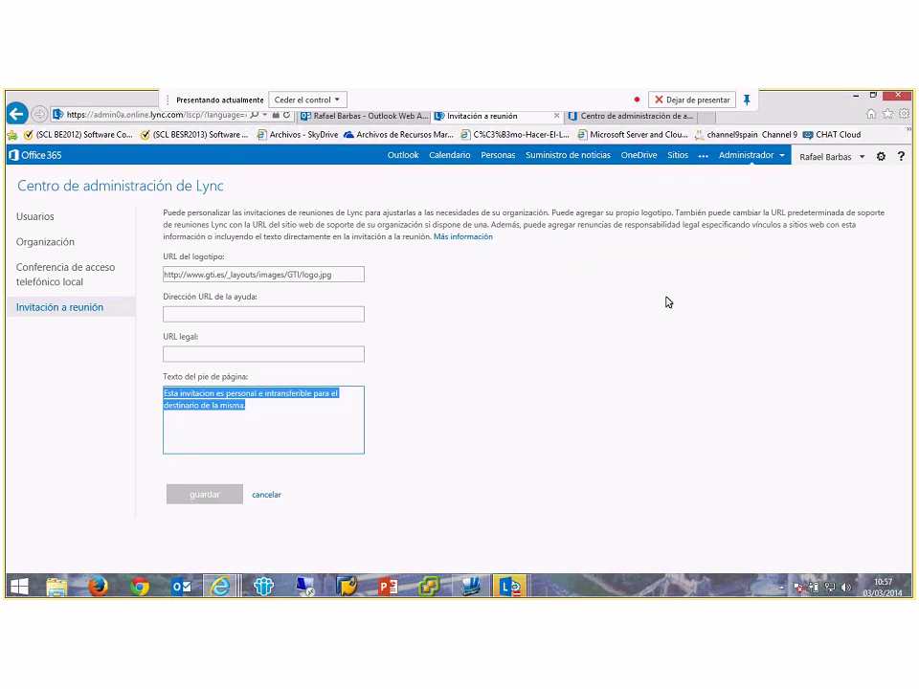
Step: Keep external access set to on except for blocked domains on the external communications page
left_click(65, 277)
left_click(57, 244)
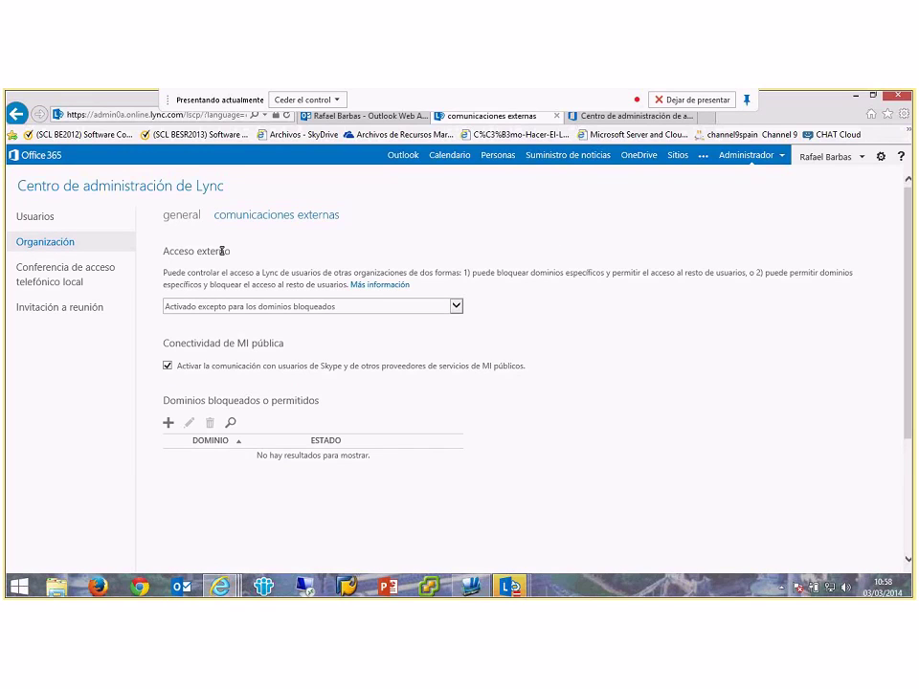
left_click_drag(230, 250, 164, 250)
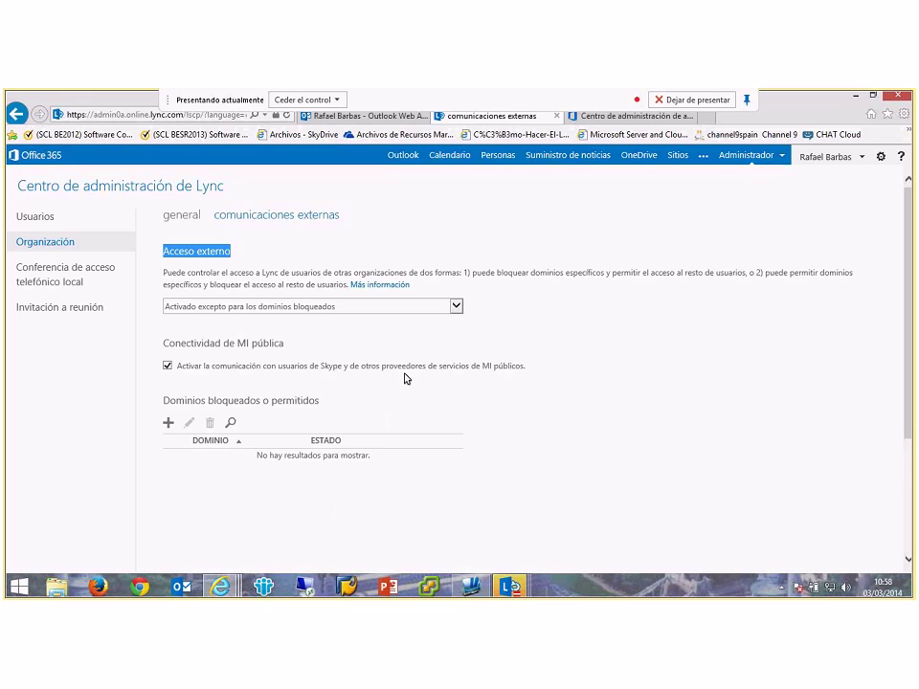
left_click(457, 306)
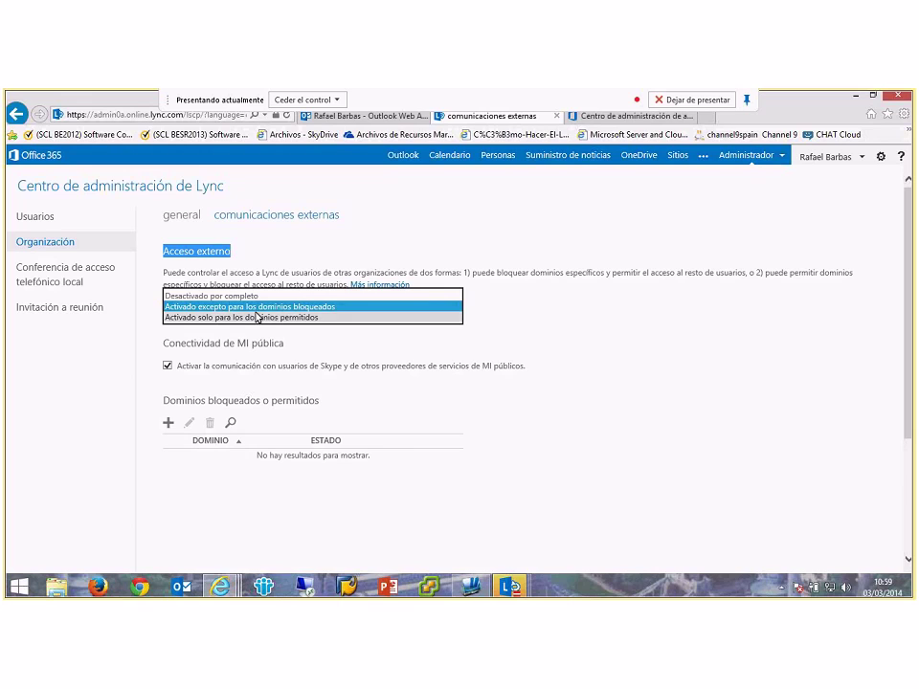
left_click(593, 366)
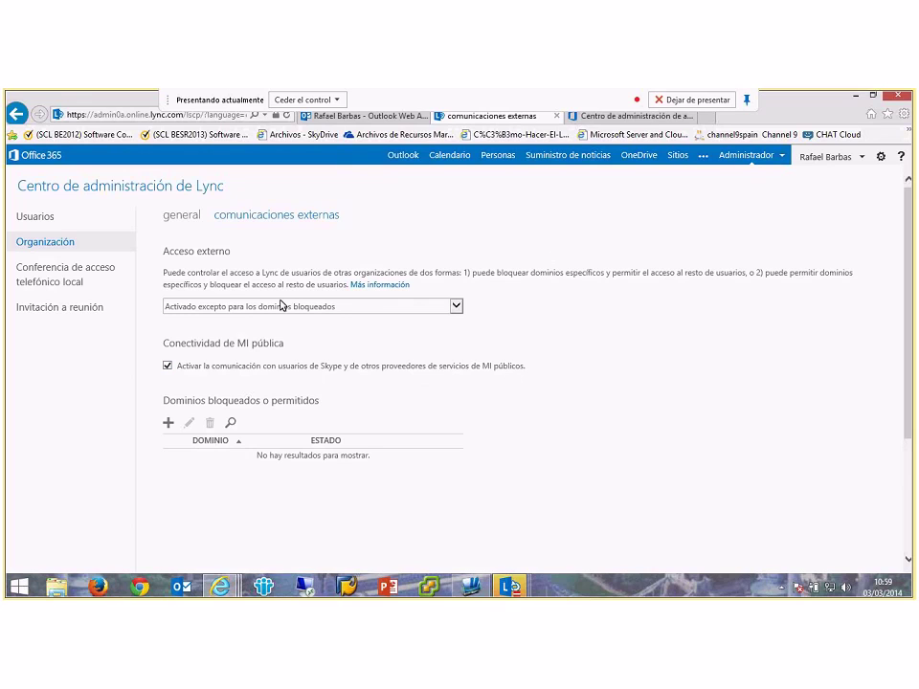
Step: Browse the general and dial-in conferencing pages, ending on the provider information tab
left_click(181, 215)
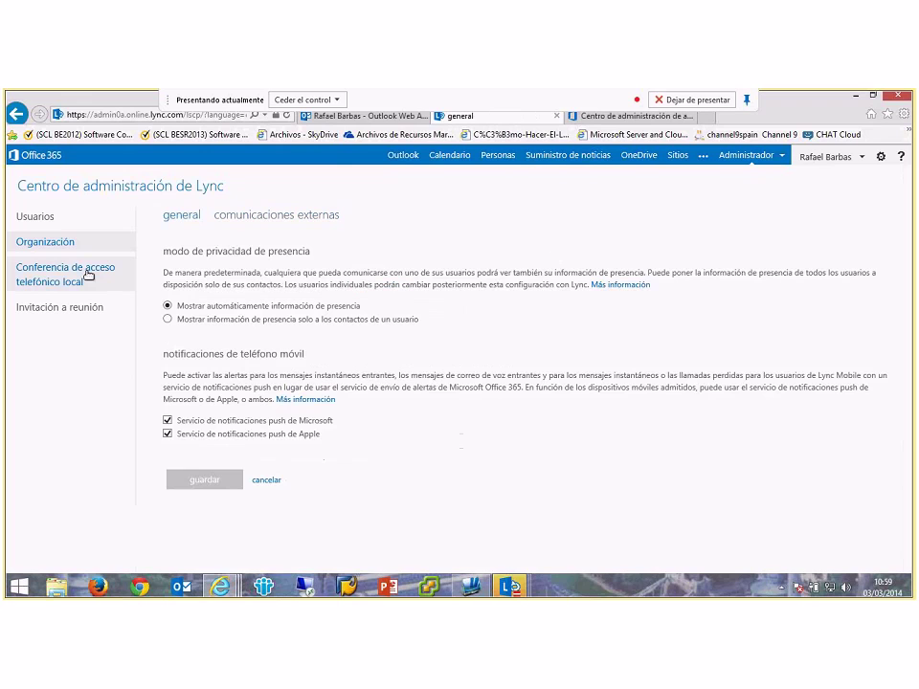
left_click(88, 276)
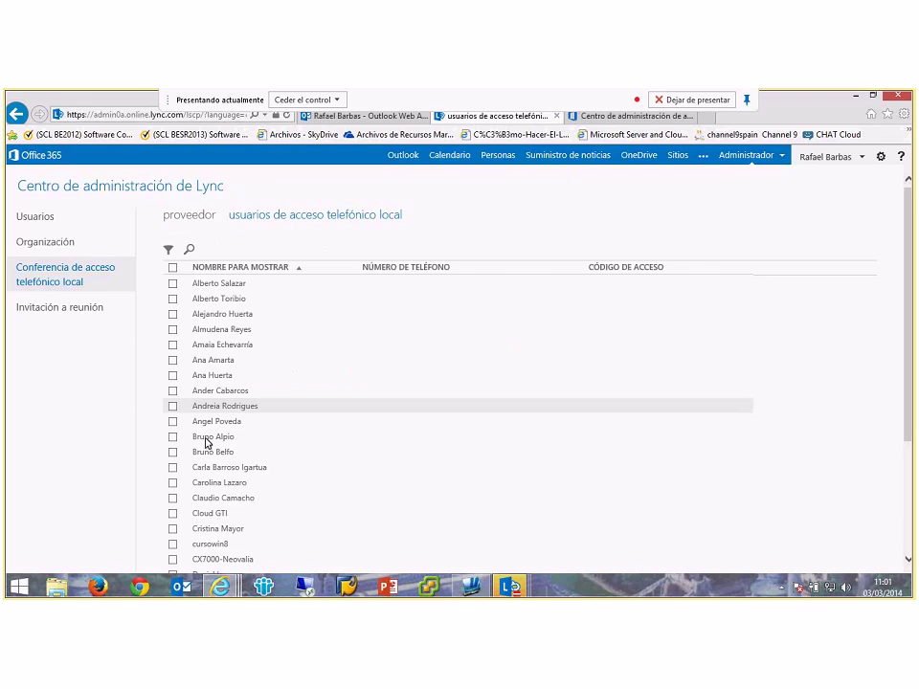
left_click(181, 217)
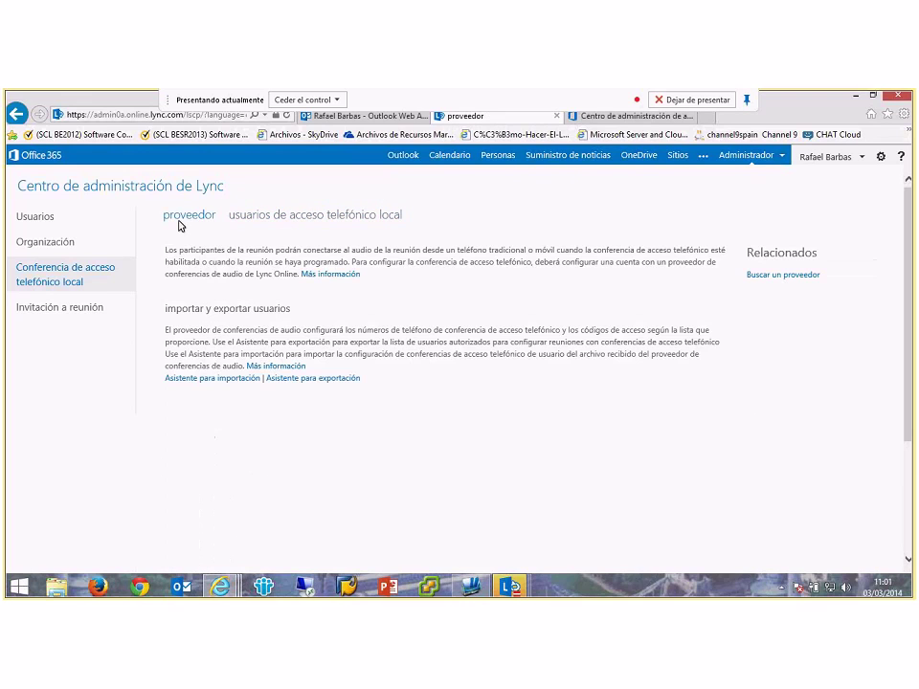
Step: Select the first user in the Usuarios list and open their general Lync options for editing
left_click(26, 216)
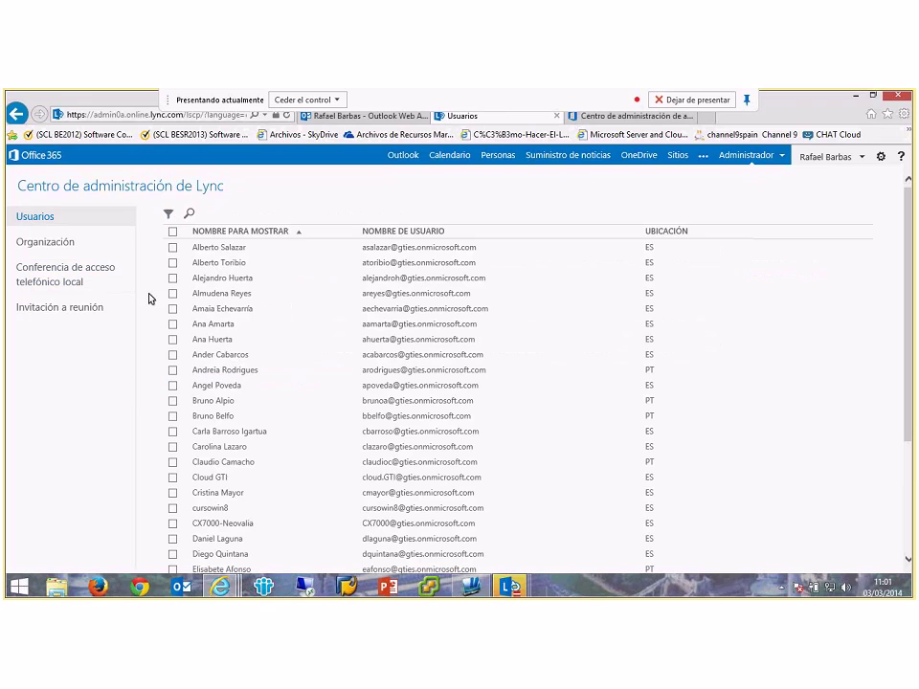
left_click(174, 249)
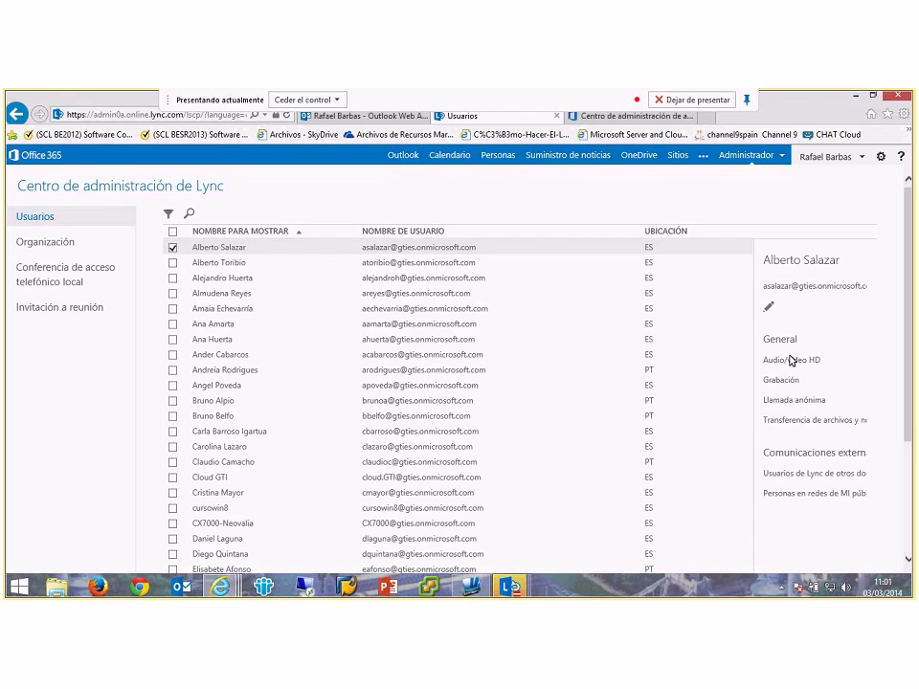
left_click(768, 308)
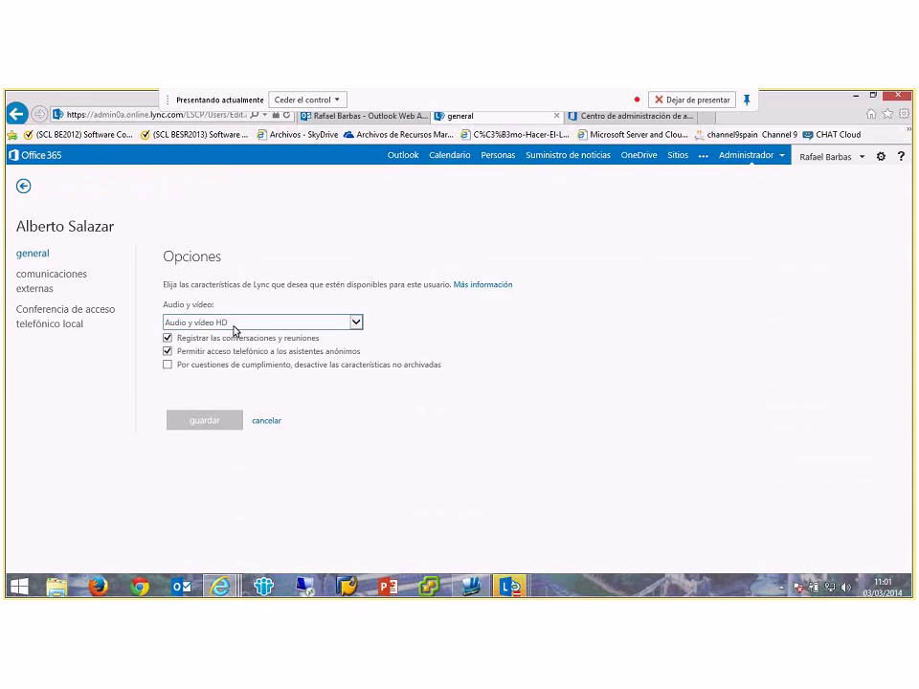
Step: Set the user to Solo audio, disable recording and anonymous dial-in, and enable the compliance restriction
left_click(235, 329)
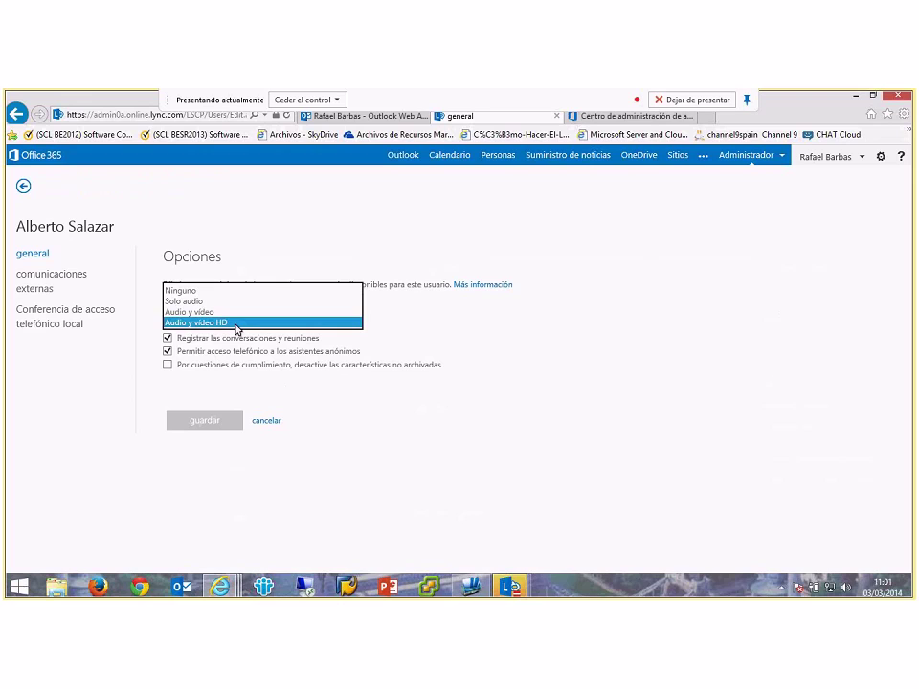
left_click(191, 301)
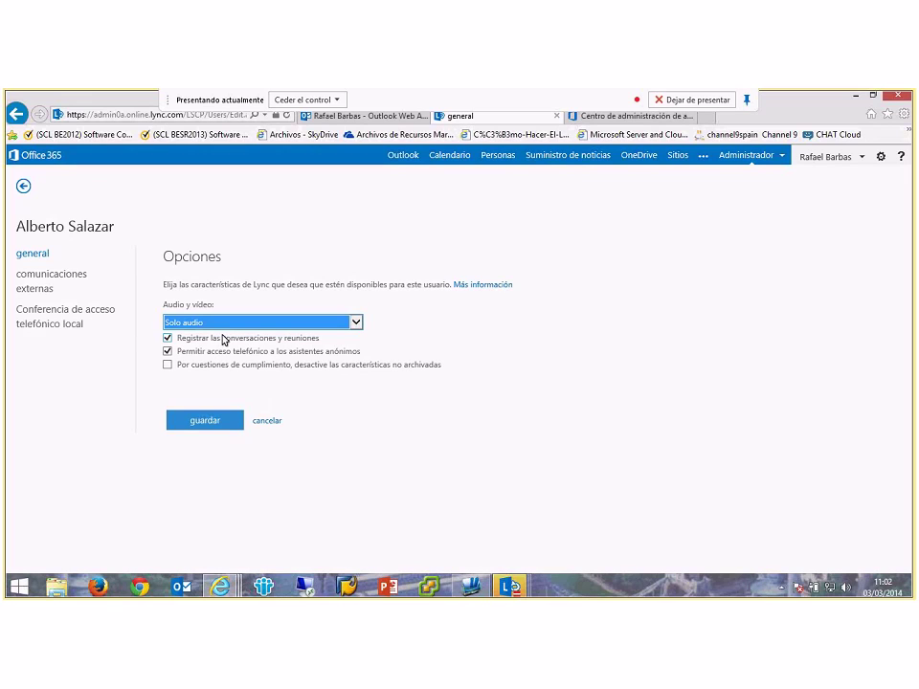
left_click(223, 344)
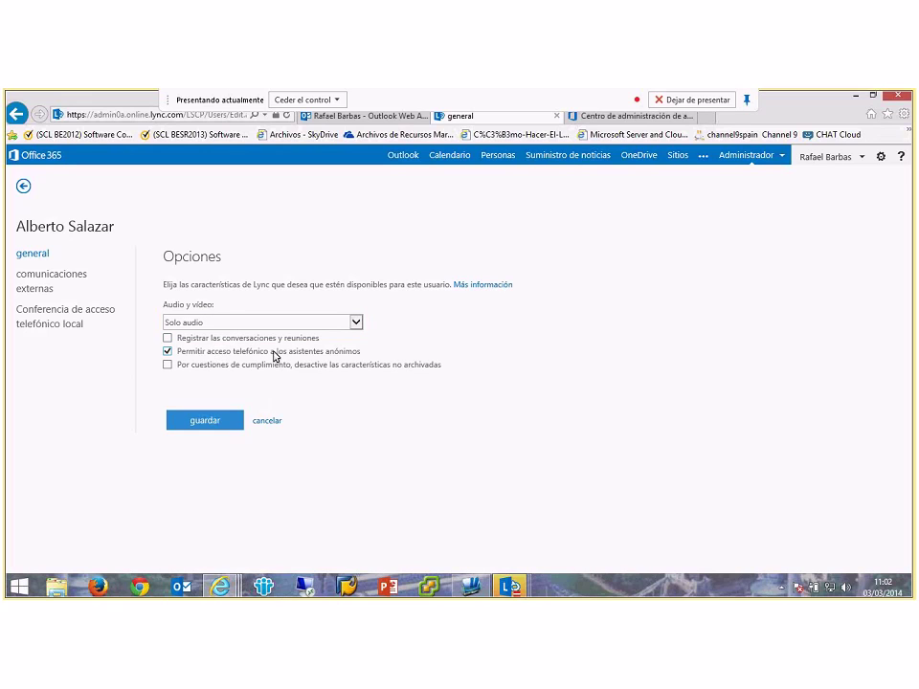
left_click(332, 354)
left_click(380, 366)
Step: Discard the user's edits, then search the users list for the administrator's name and select that account
left_click(271, 424)
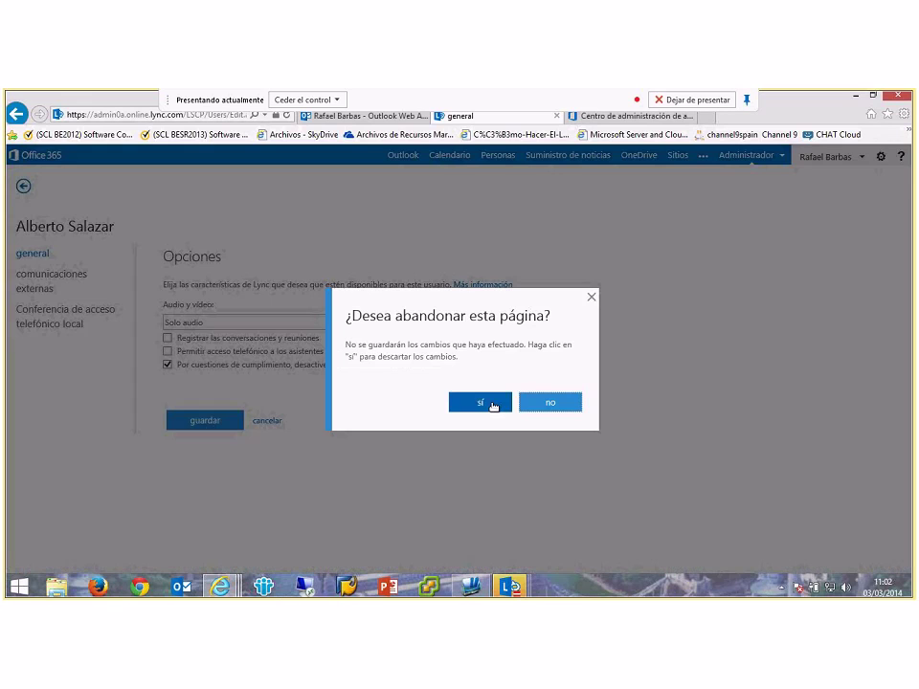
left_click(480, 402)
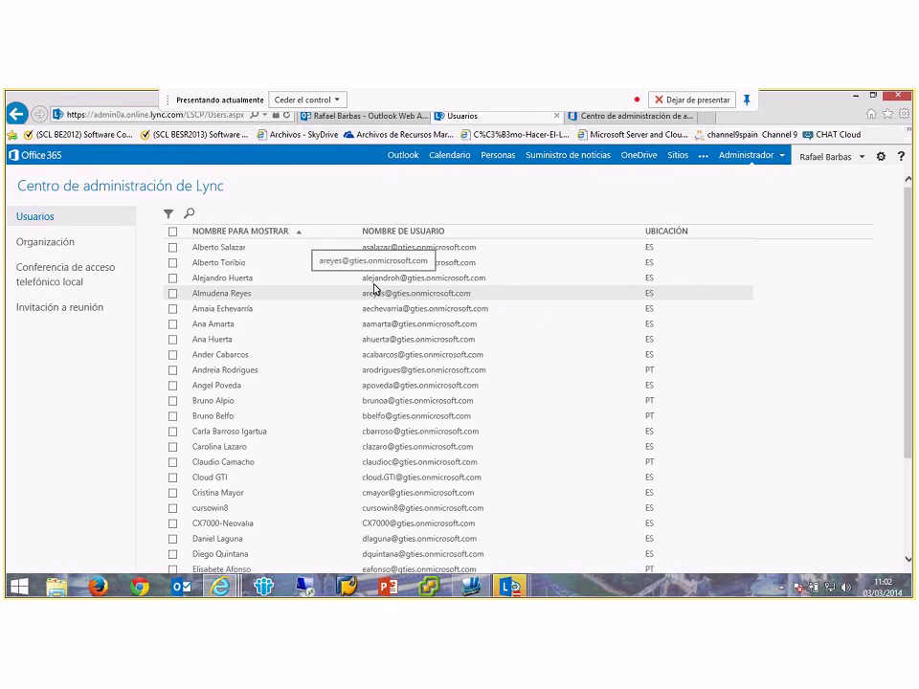
left_click(189, 214)
left_click(218, 215)
type("rafa")
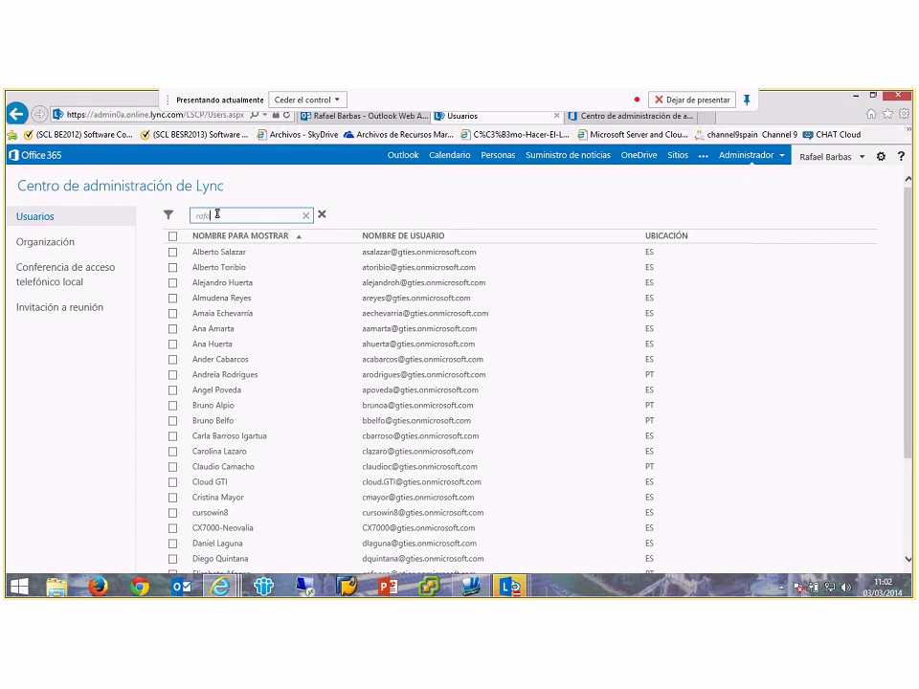
type("el")
left_click(208, 254)
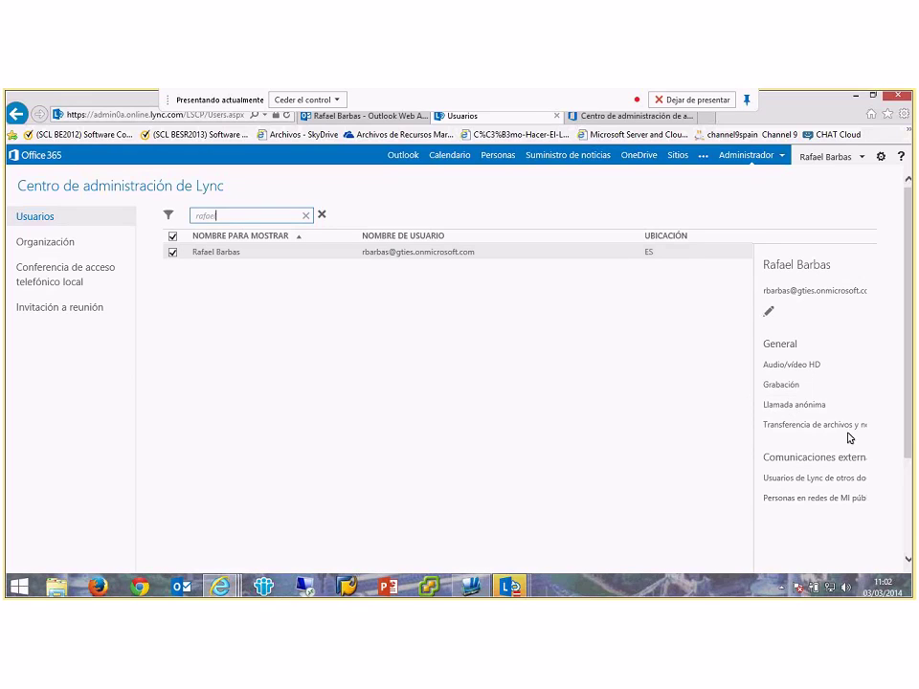
Step: Try the account's dial-in settings with BT Conferencing and toll-free number 800123456
left_click(768, 314)
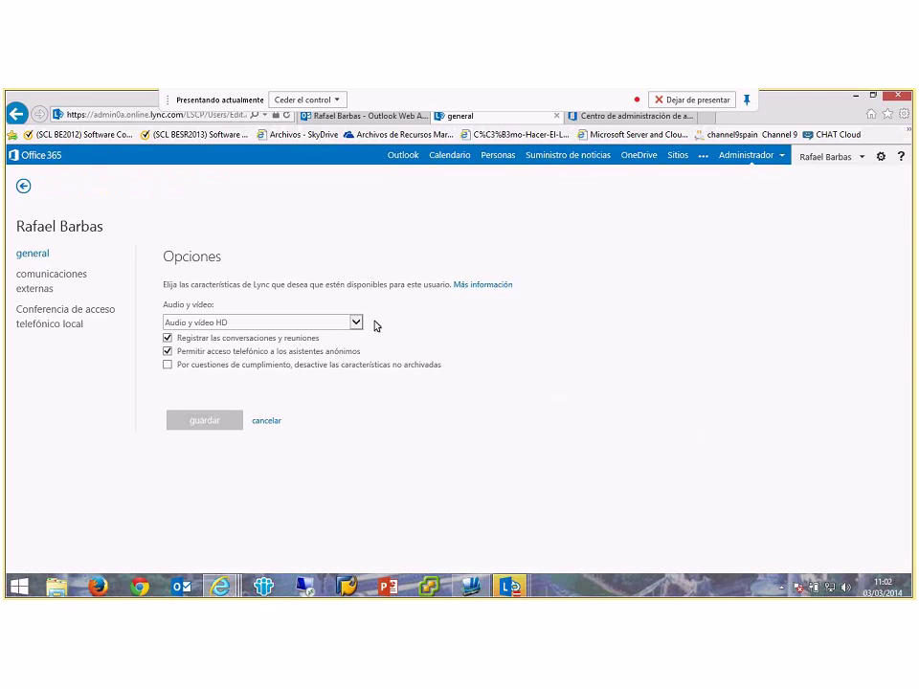
left_click(44, 279)
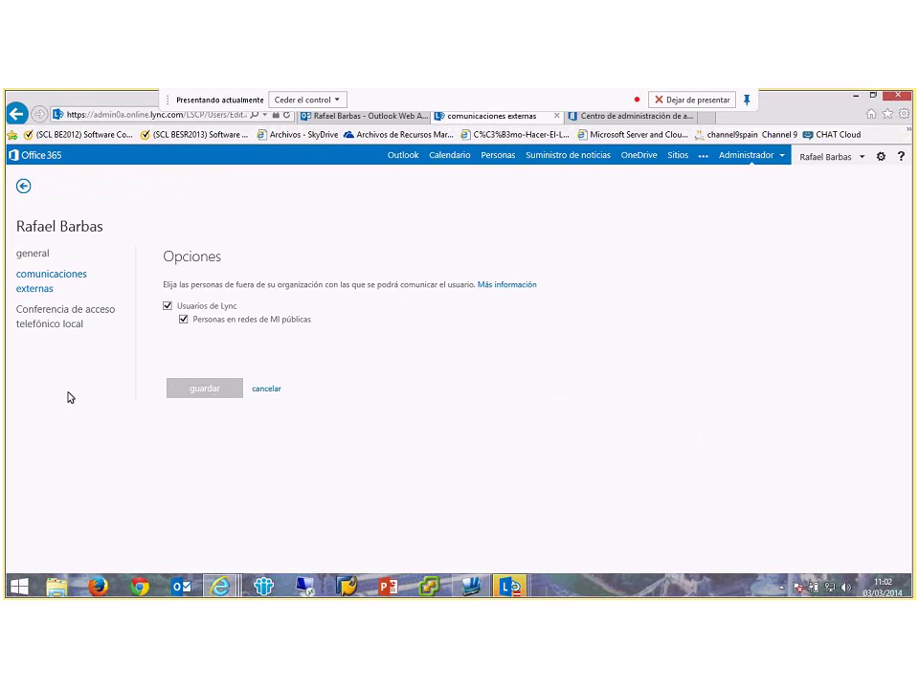
left_click(63, 316)
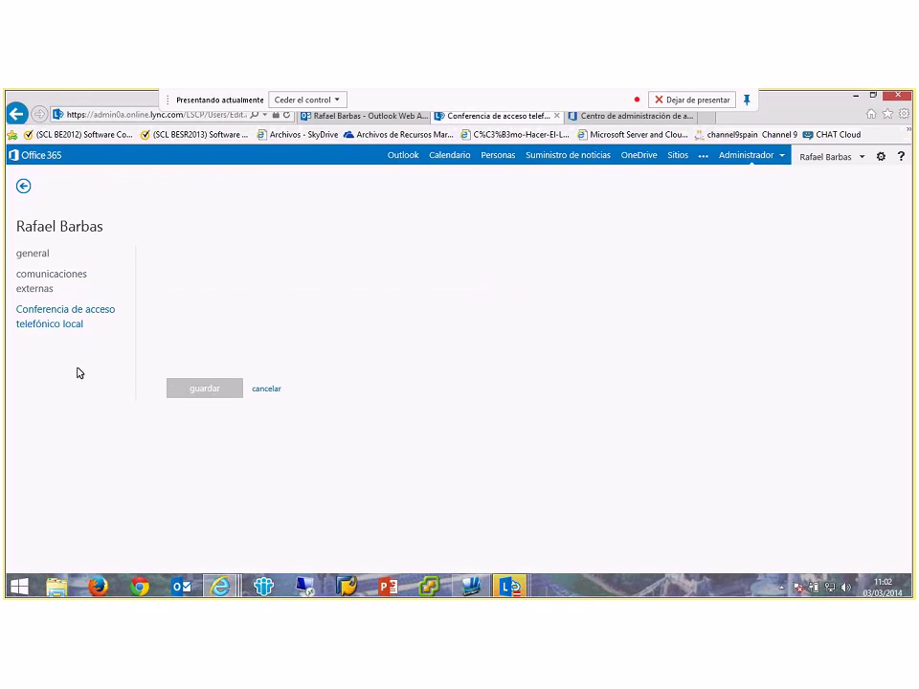
left_click(356, 303)
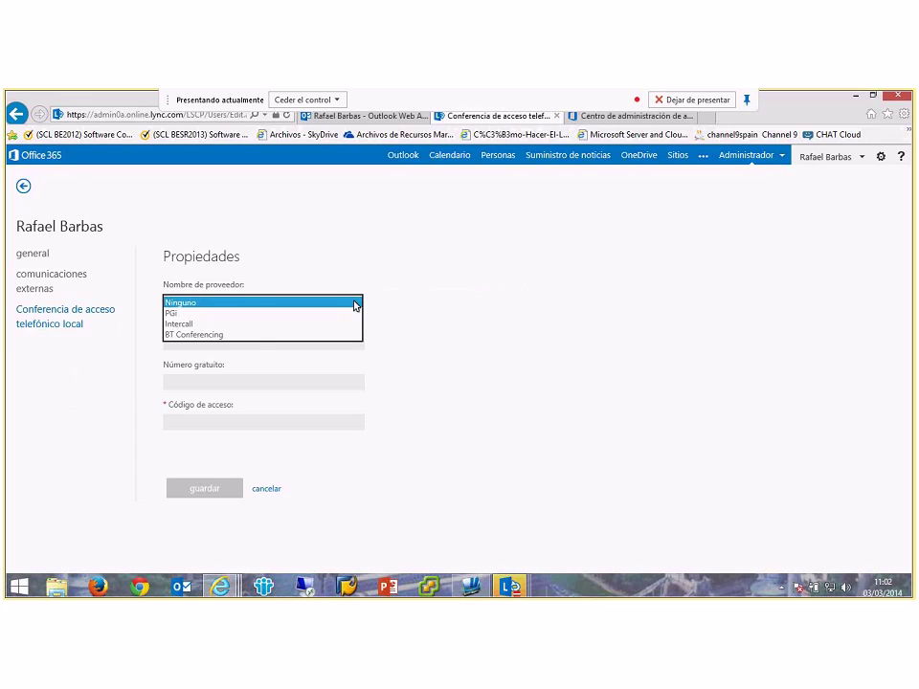
left_click(203, 335)
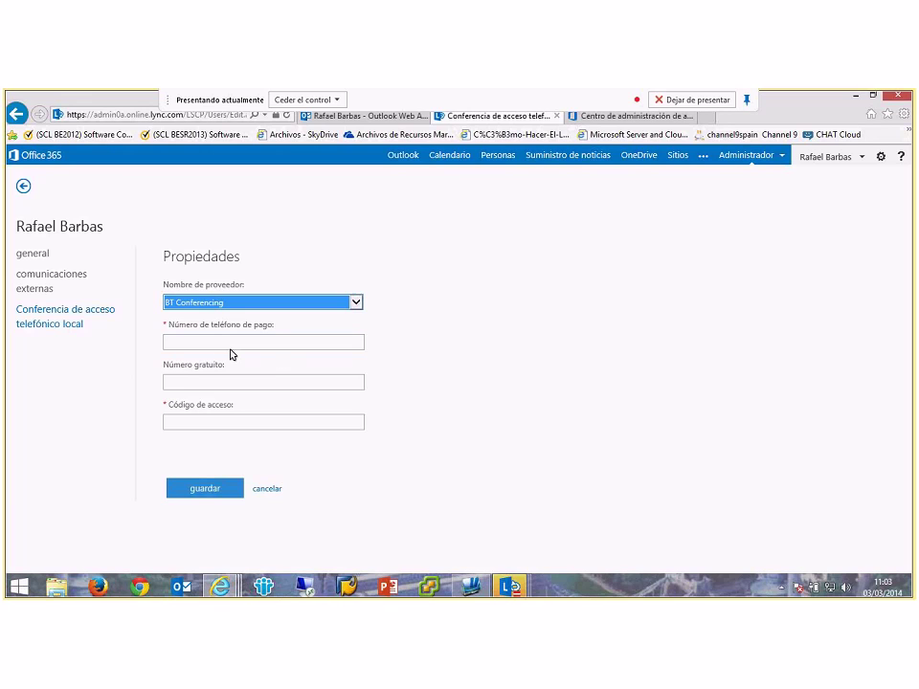
left_click(235, 341)
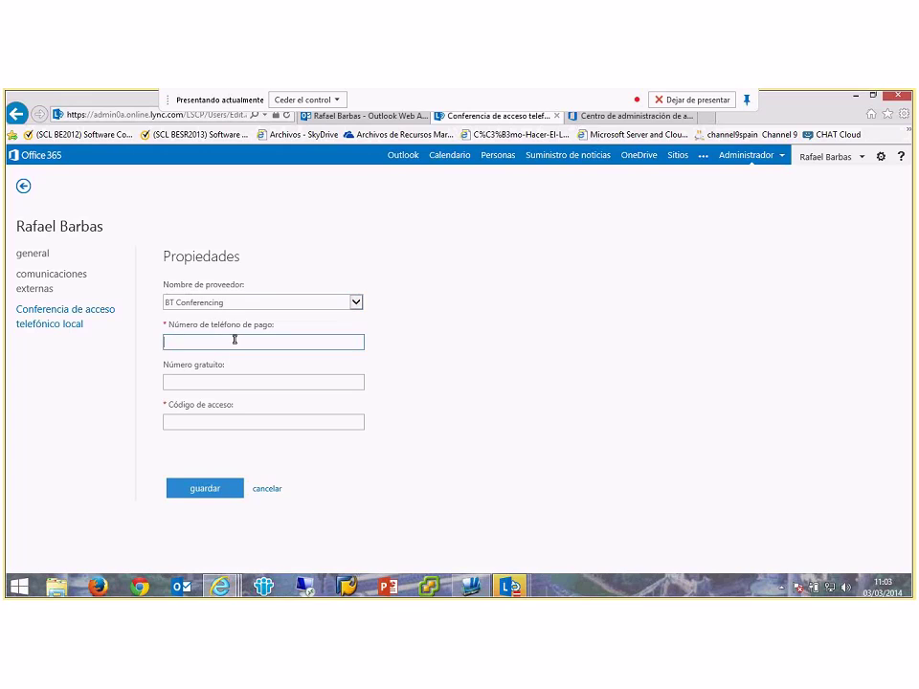
left_click(240, 382)
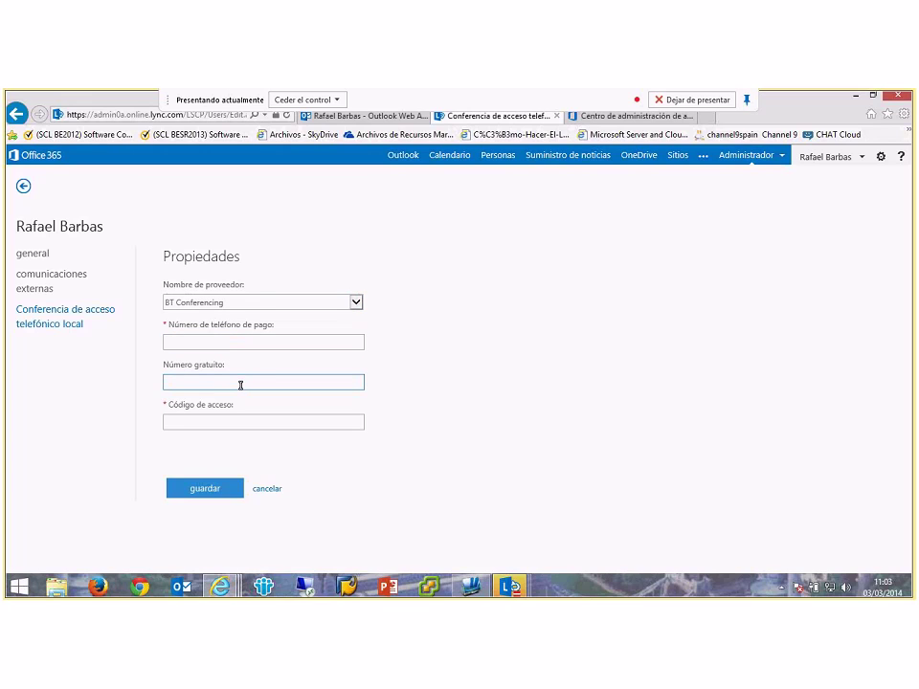
type("800123456")
left_click(246, 420)
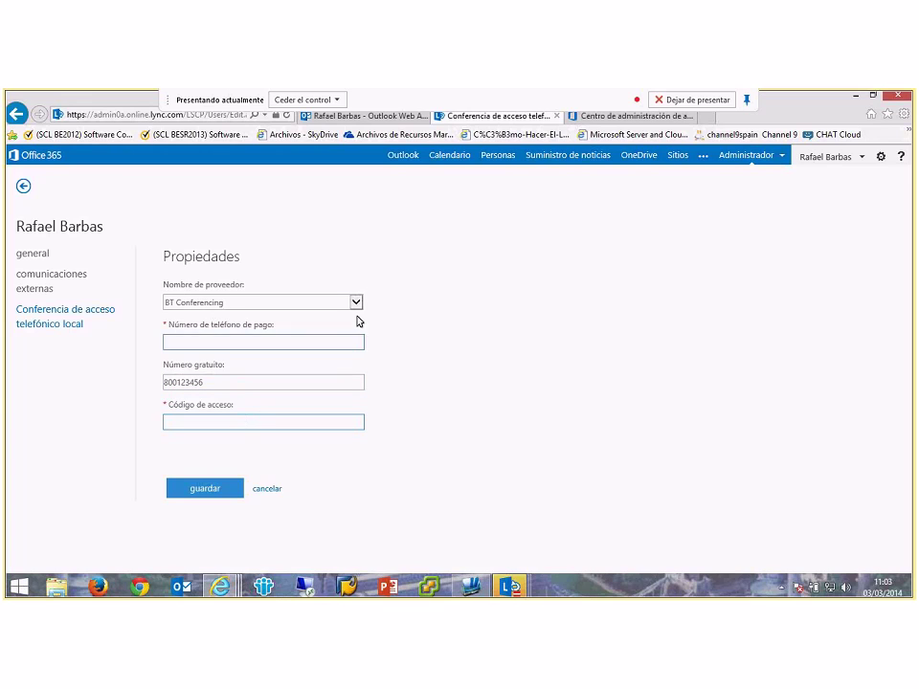
Step: Toggle external Lync contact off and back on, then discard all account edits
left_click(43, 293)
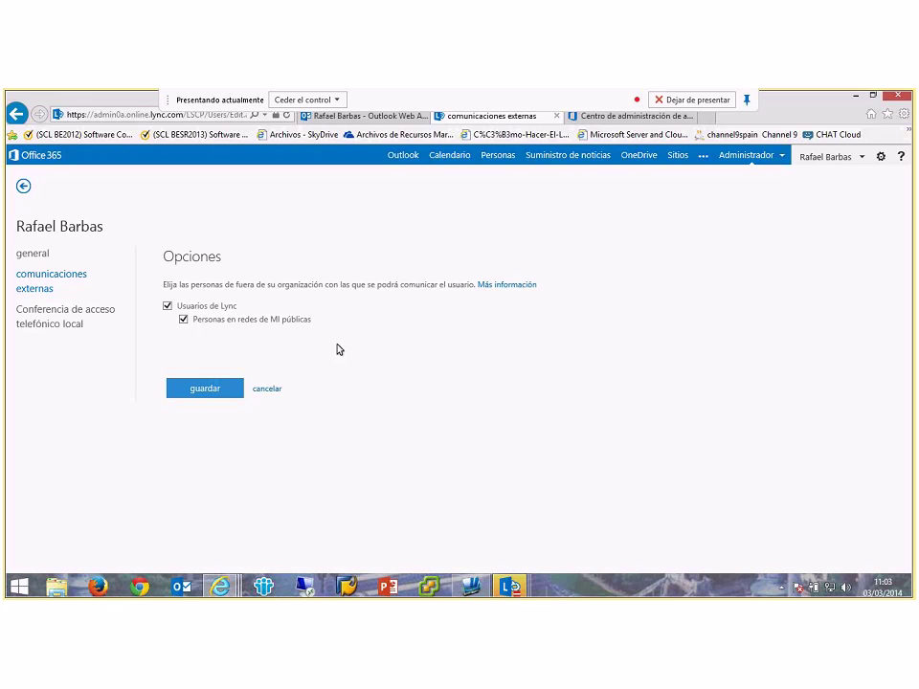
left_click(167, 306)
left_click(169, 306)
left_click(32, 253)
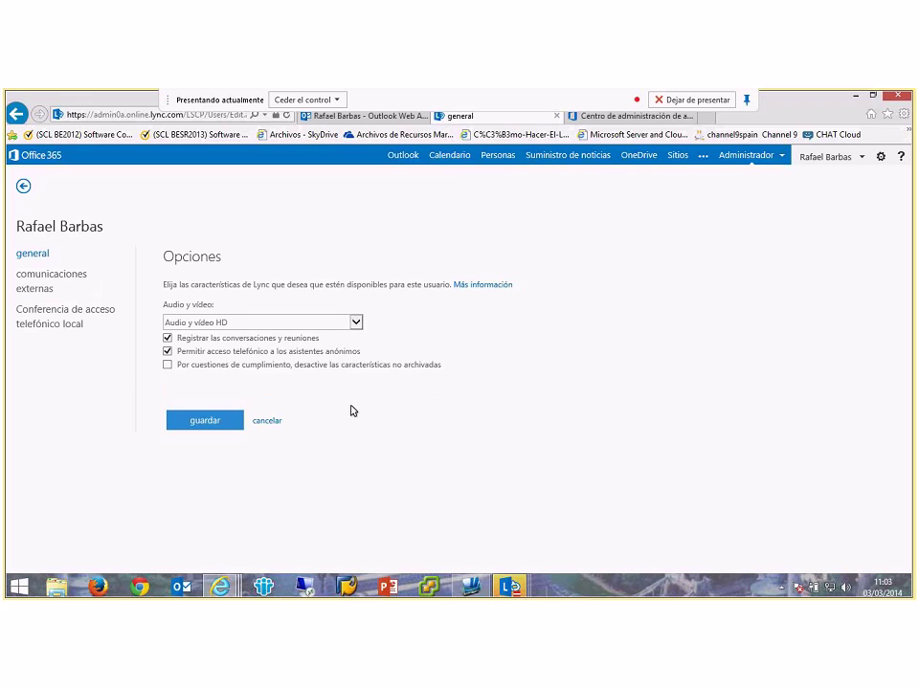
left_click(271, 422)
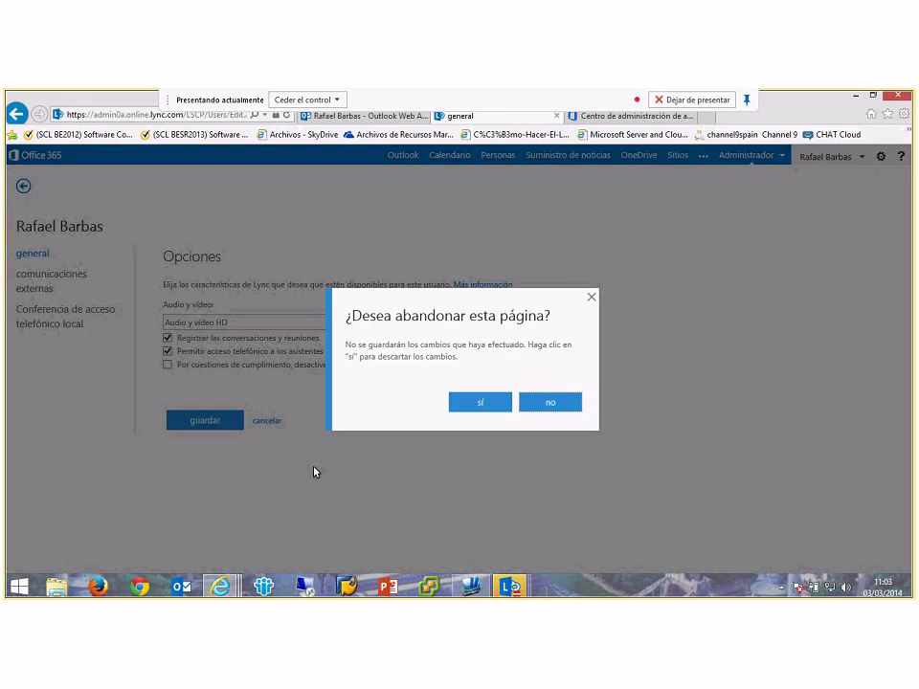
left_click(479, 402)
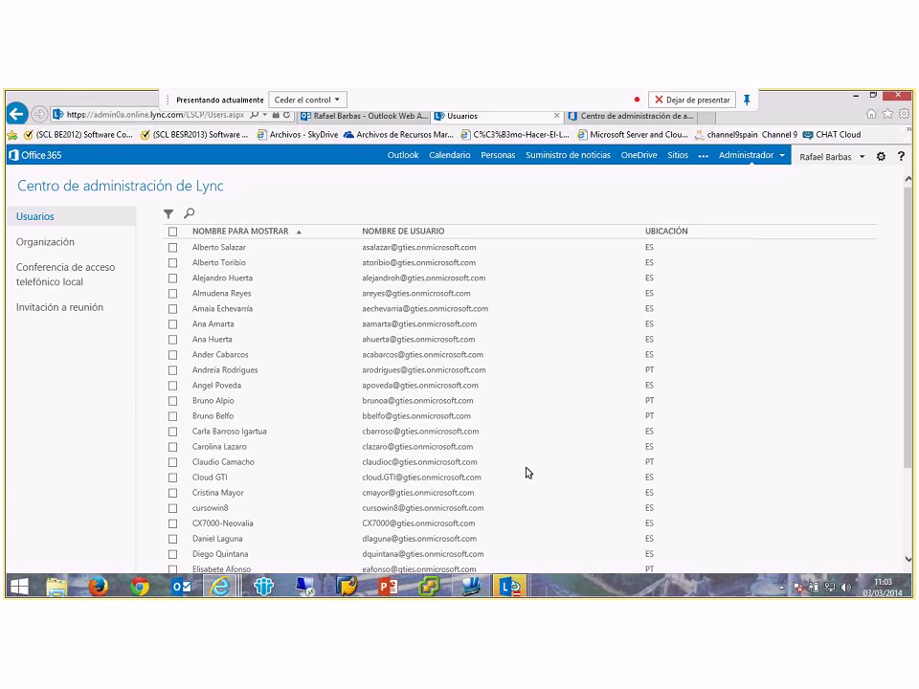
mouse_move(510, 586)
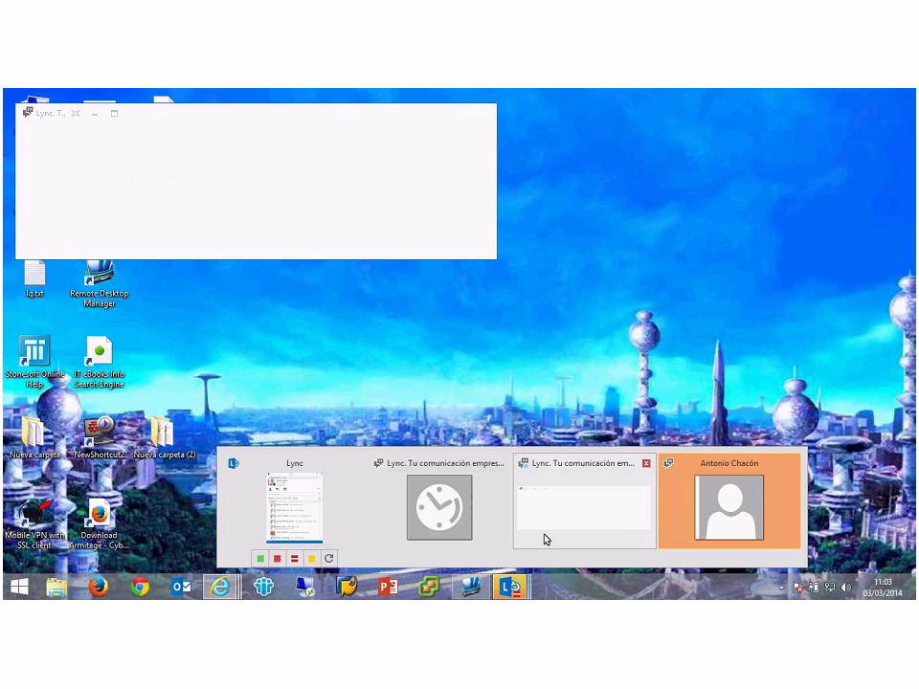
Step: Send an e-mail meeting invitation to a suggested recipient from the Participants actions
left_click(545, 538)
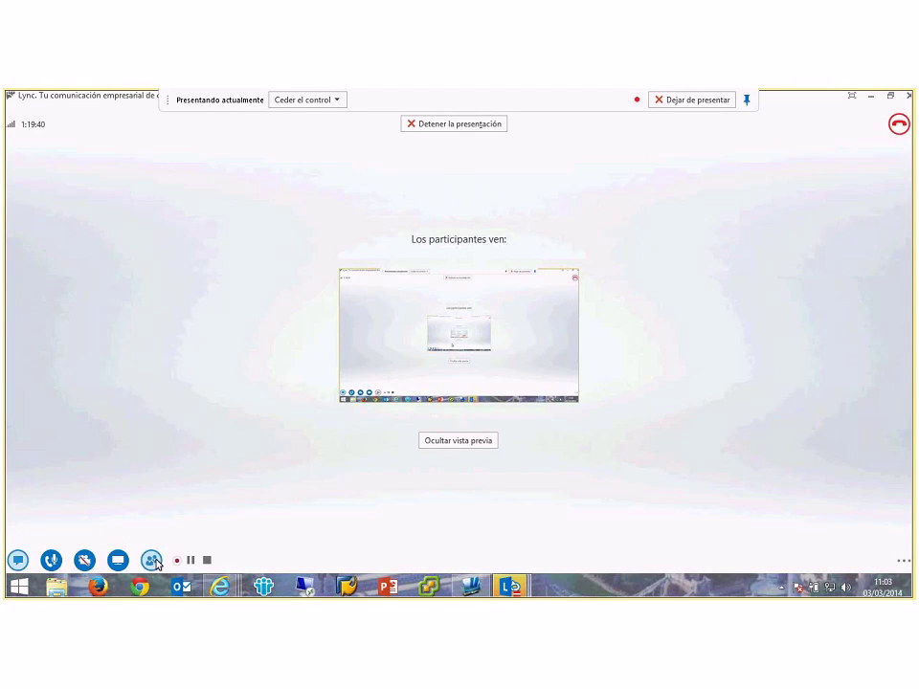
mouse_move(153, 562)
left_click(251, 369)
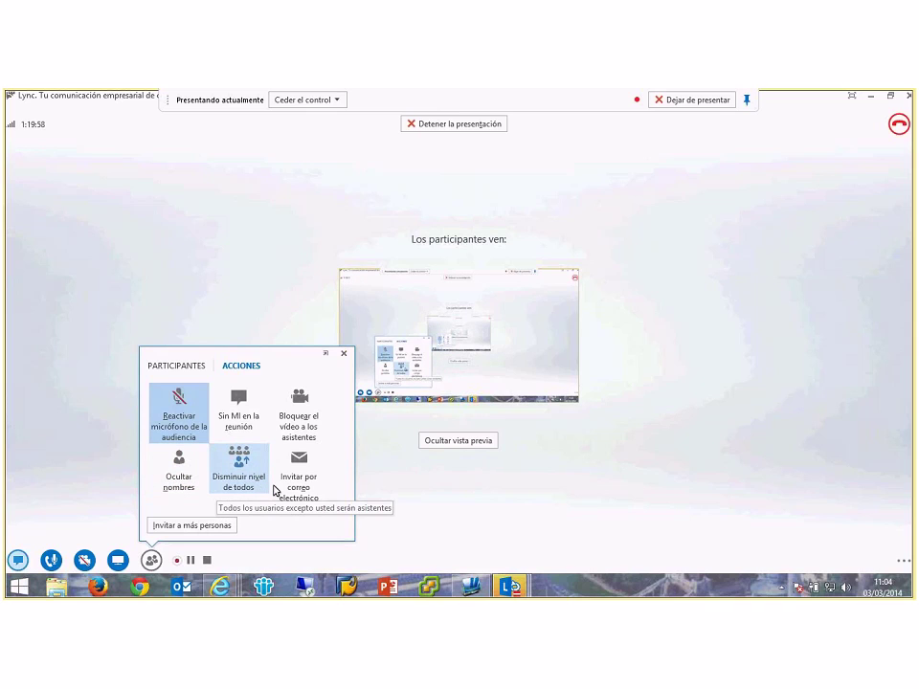
left_click(297, 490)
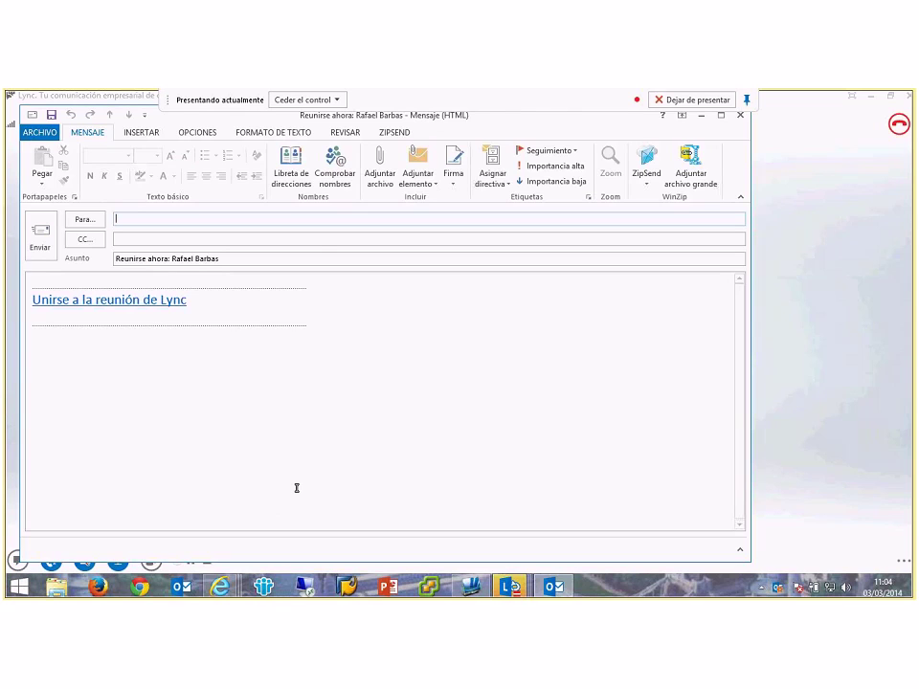
left_click(135, 232)
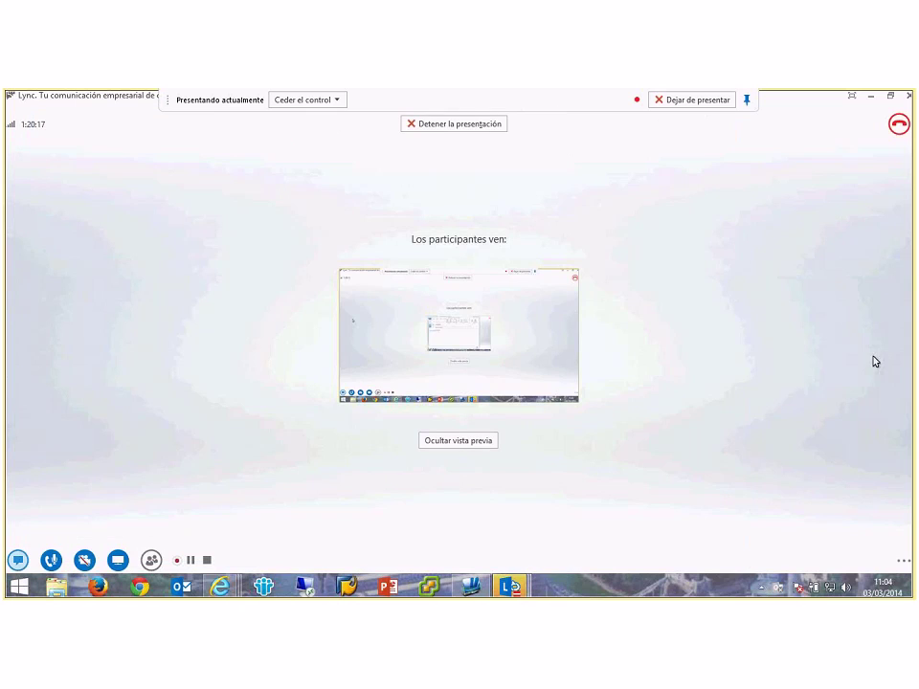
Step: Show the meeting's join information and select parts of the meeting link
left_click(904, 564)
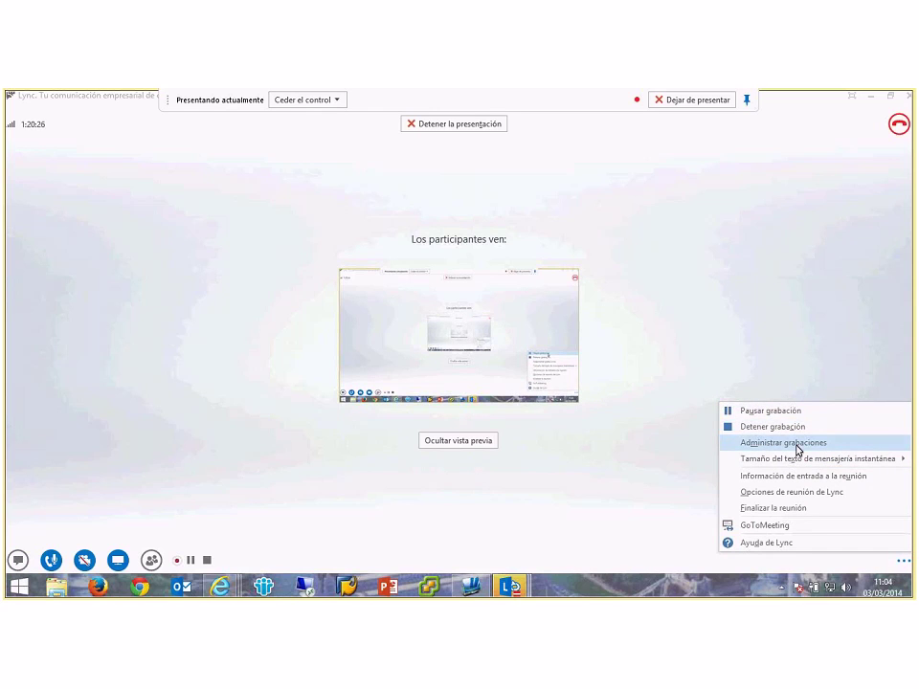
mouse_move(796, 459)
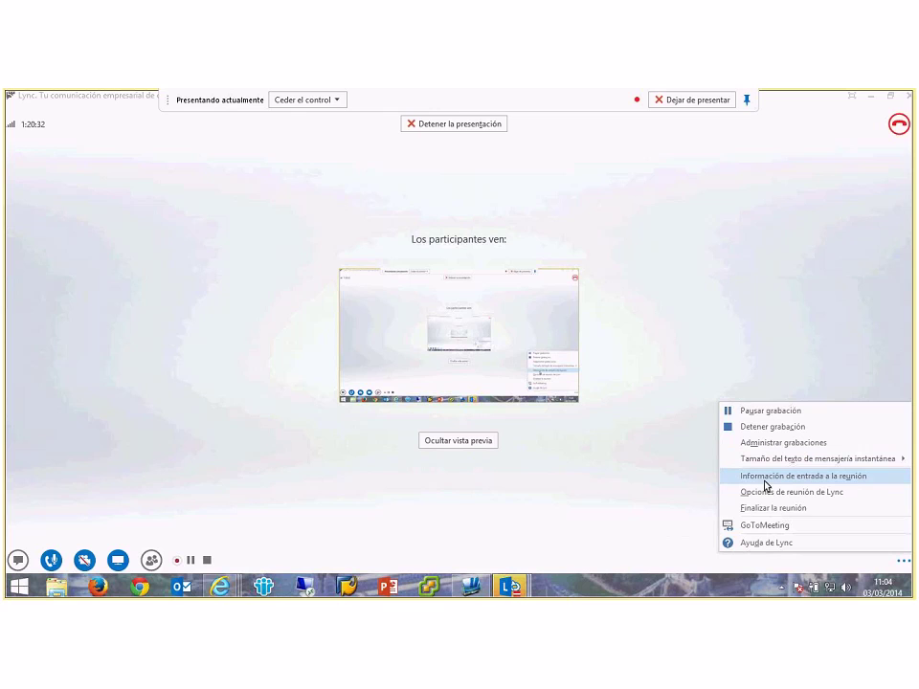
left_click(821, 485)
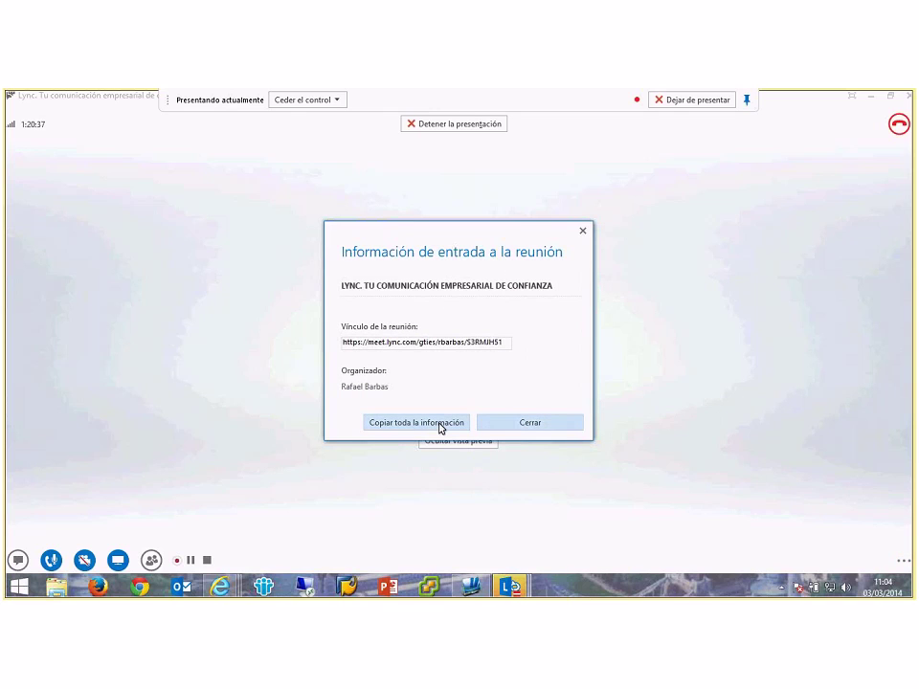
left_click_drag(506, 343, 313, 331)
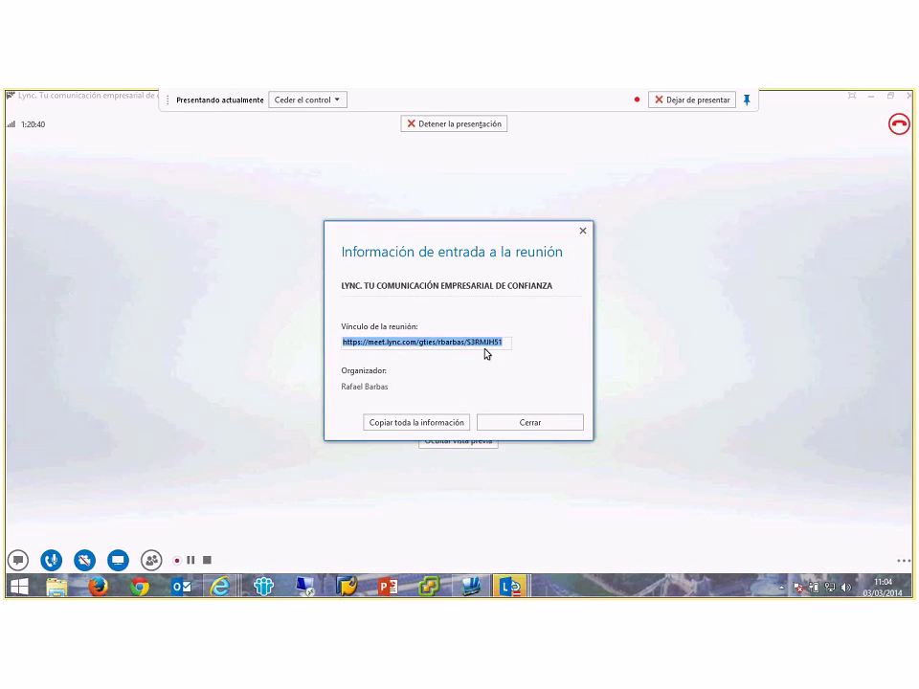
left_click(377, 342)
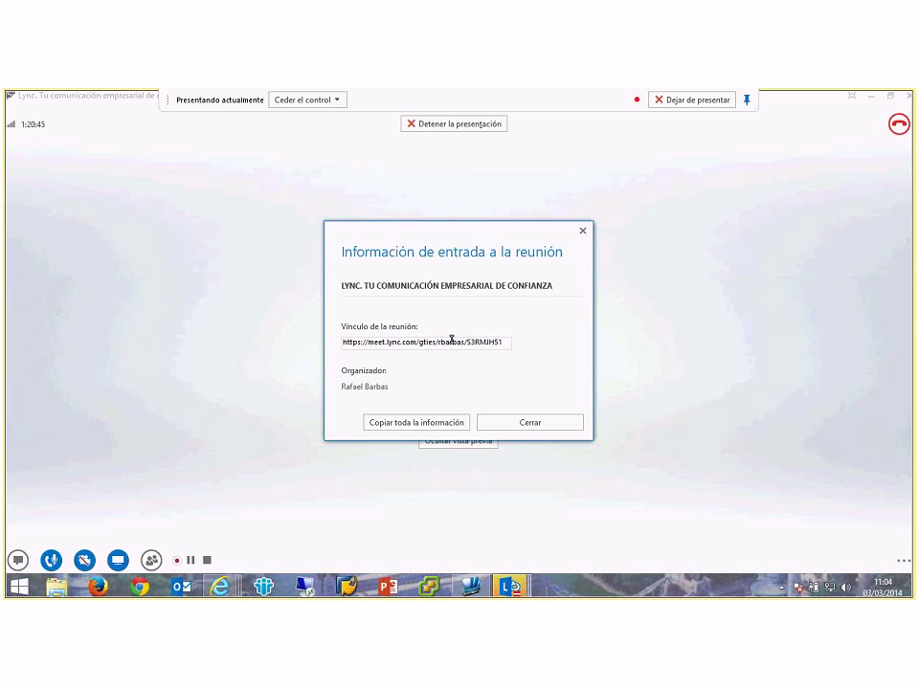
double_click(451, 341)
double_click(505, 342)
left_click_drag(508, 343, 343, 342)
Step: Close the join information and bring up Opciones de reunión de Lync
left_click(552, 430)
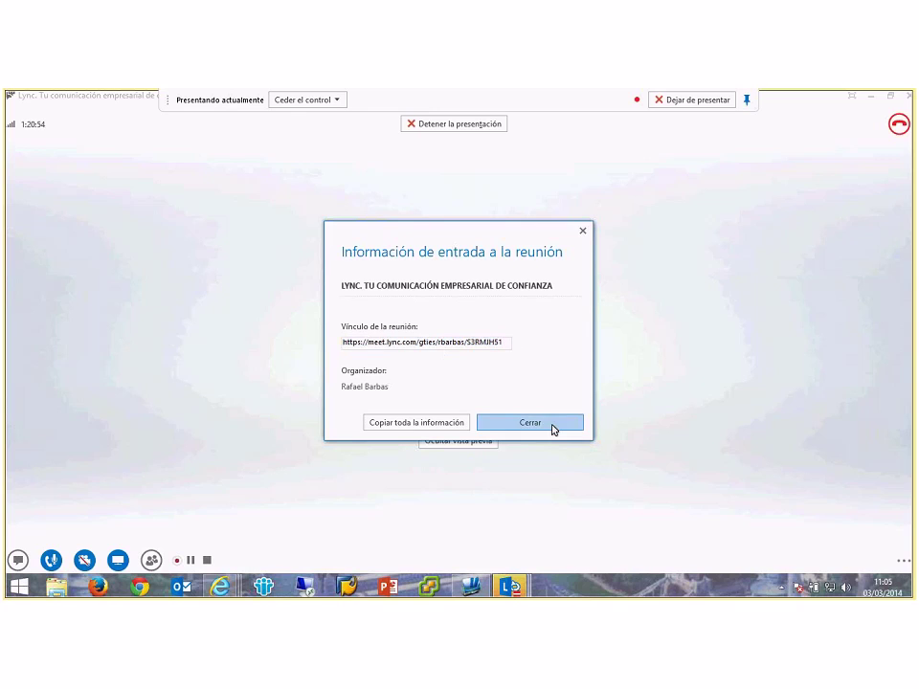
left_click(901, 563)
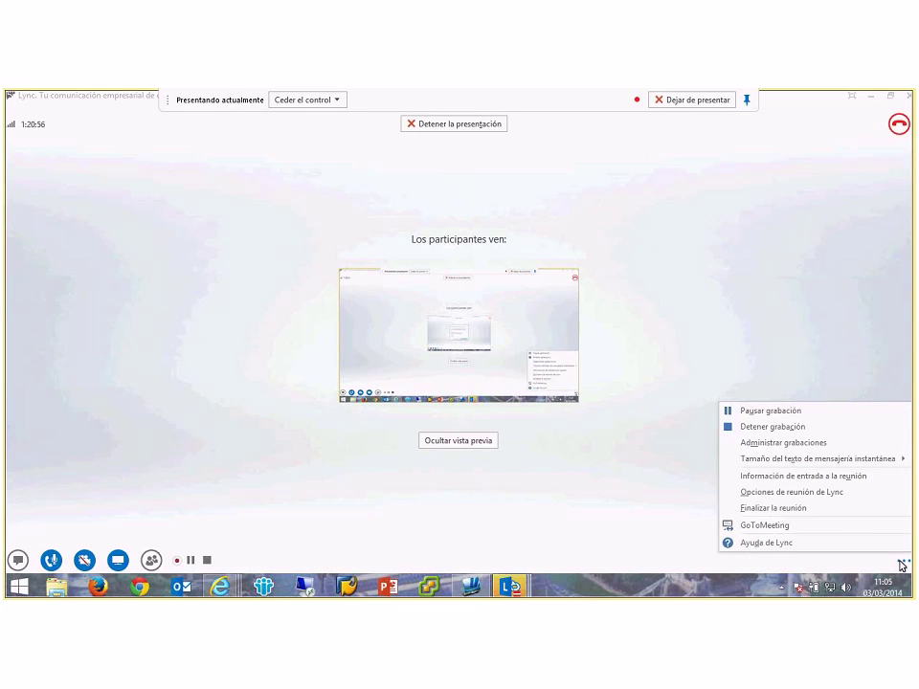
left_click(827, 494)
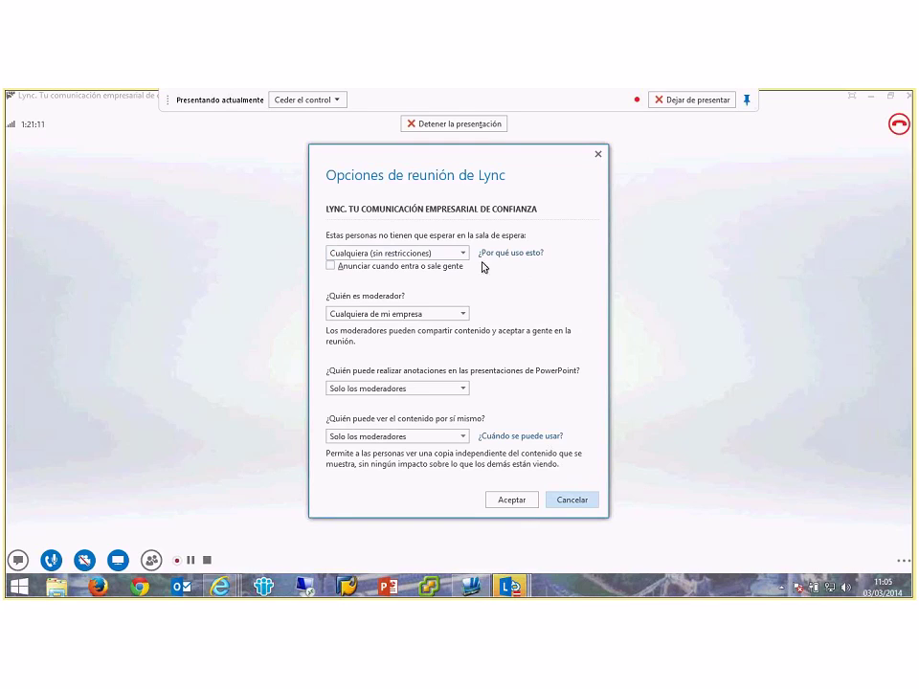
Step: Turn on join/leave announcements and let only the meeting organizer bypass the lobby
left_click(402, 268)
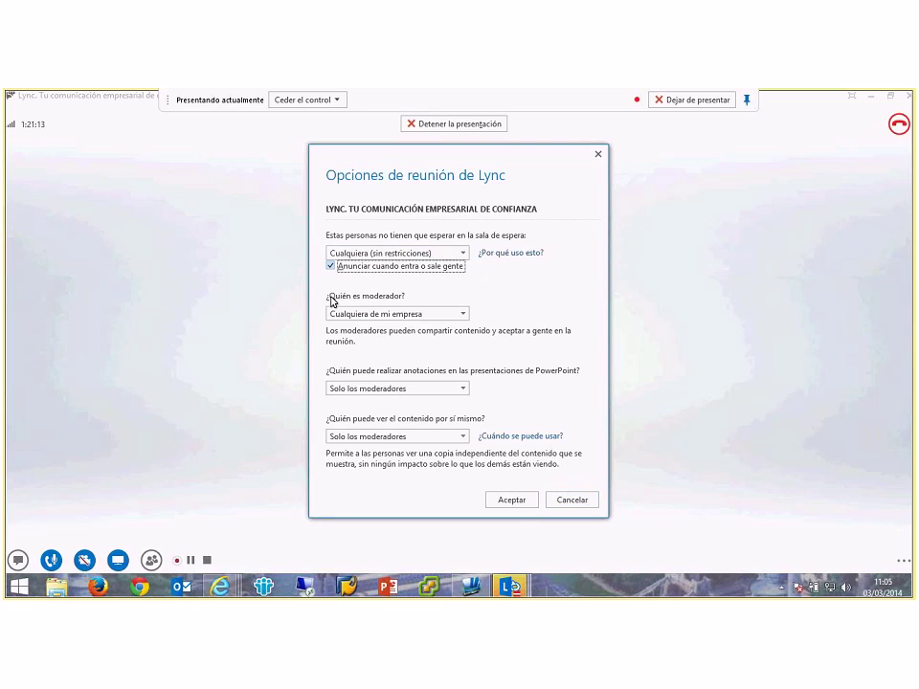
left_click(462, 253)
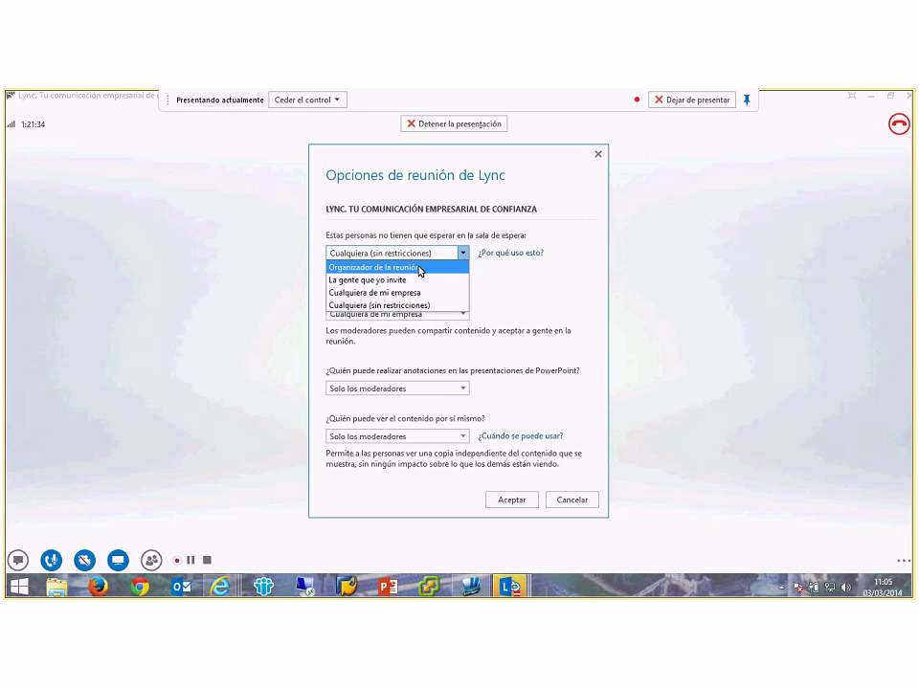
left_click(419, 268)
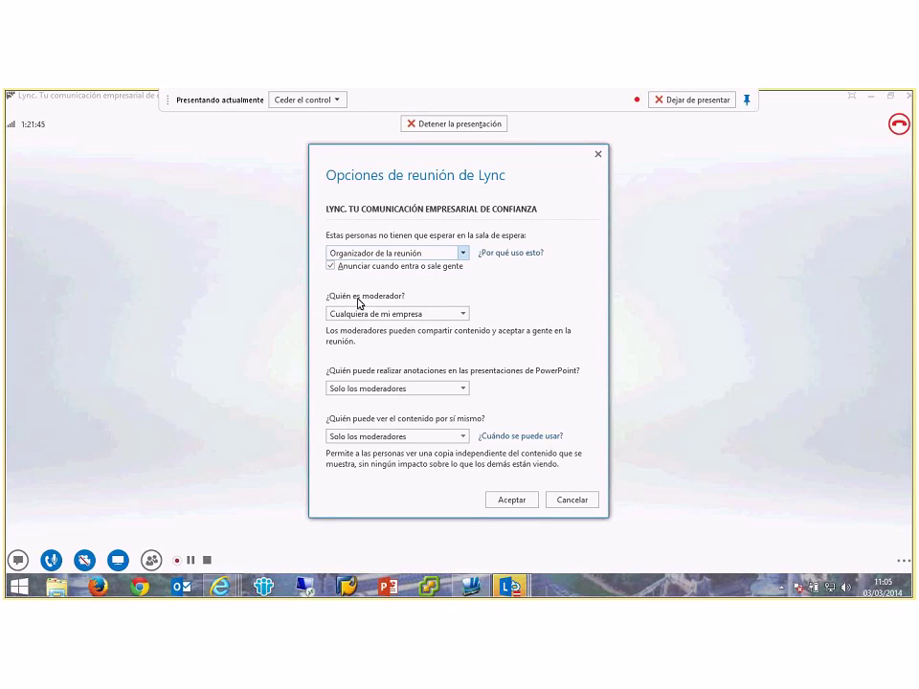
Step: Review the moderator, annotation and content-viewing choices unchanged, then cancel the options
left_click(463, 315)
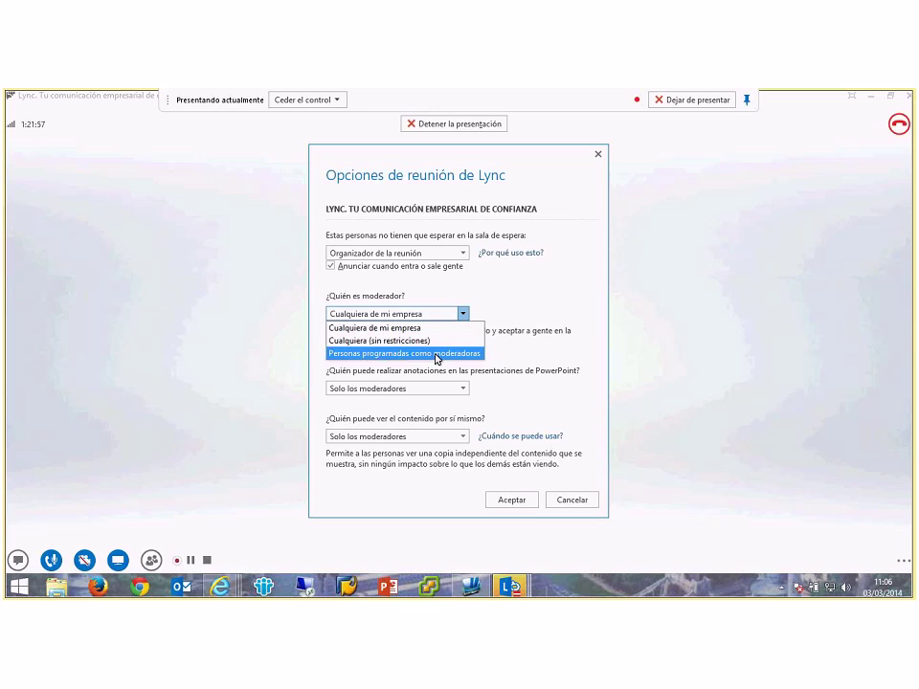
left_click(529, 382)
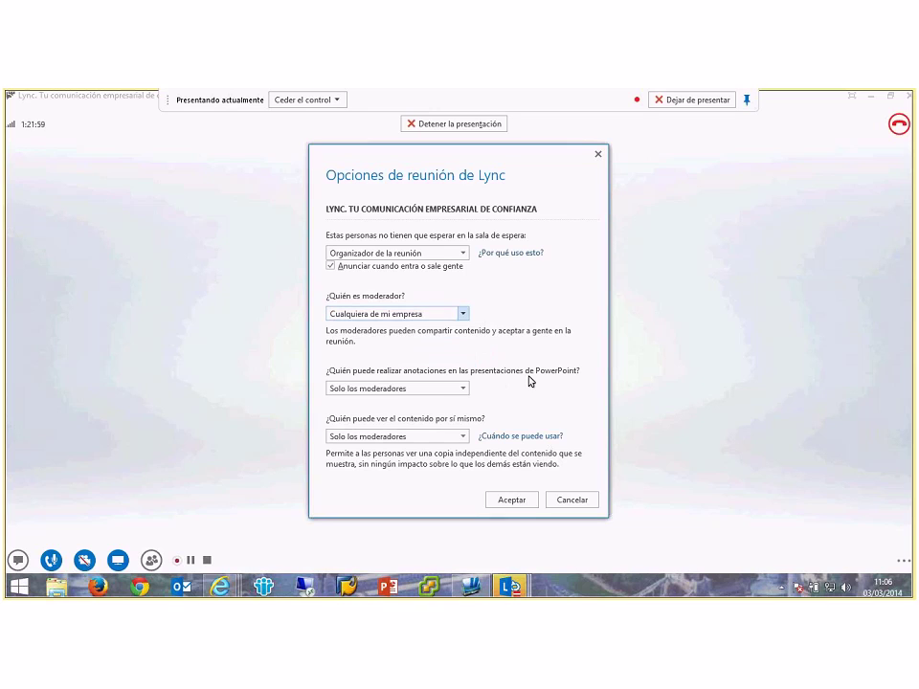
left_click(460, 390)
left_click(534, 392)
left_click(463, 437)
left_click(555, 374)
left_click(573, 498)
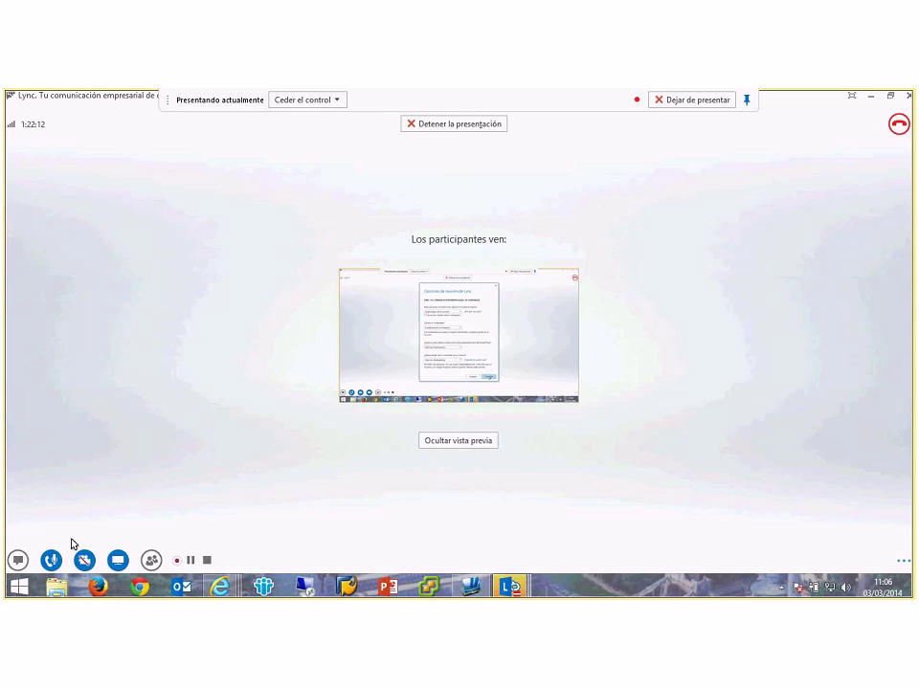
Step: Raise the speaker volume slightly under DISPOSITIVOS and bring up the presentation choices
mouse_move(53, 564)
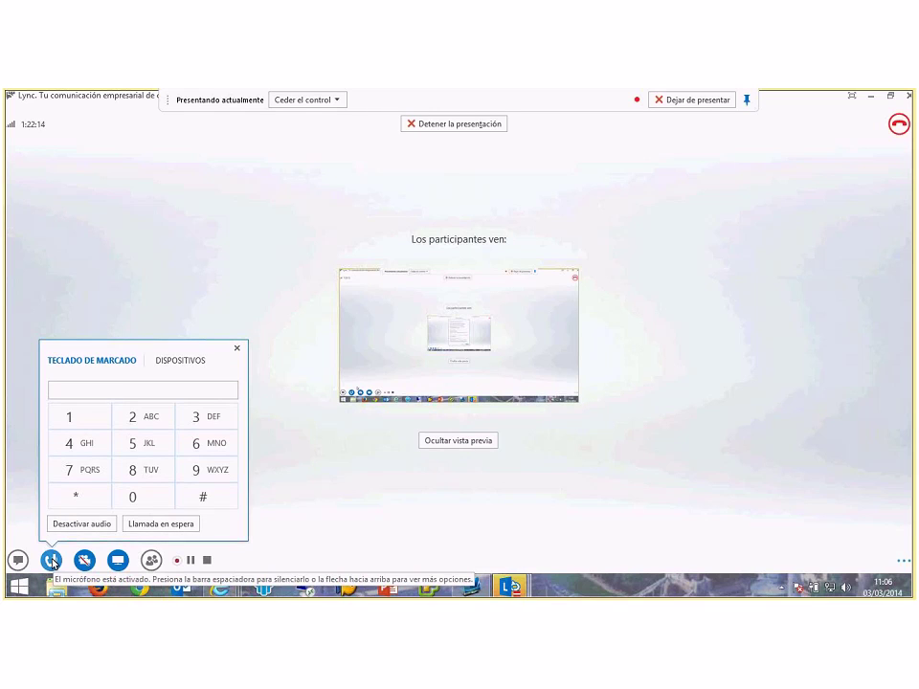
left_click(172, 363)
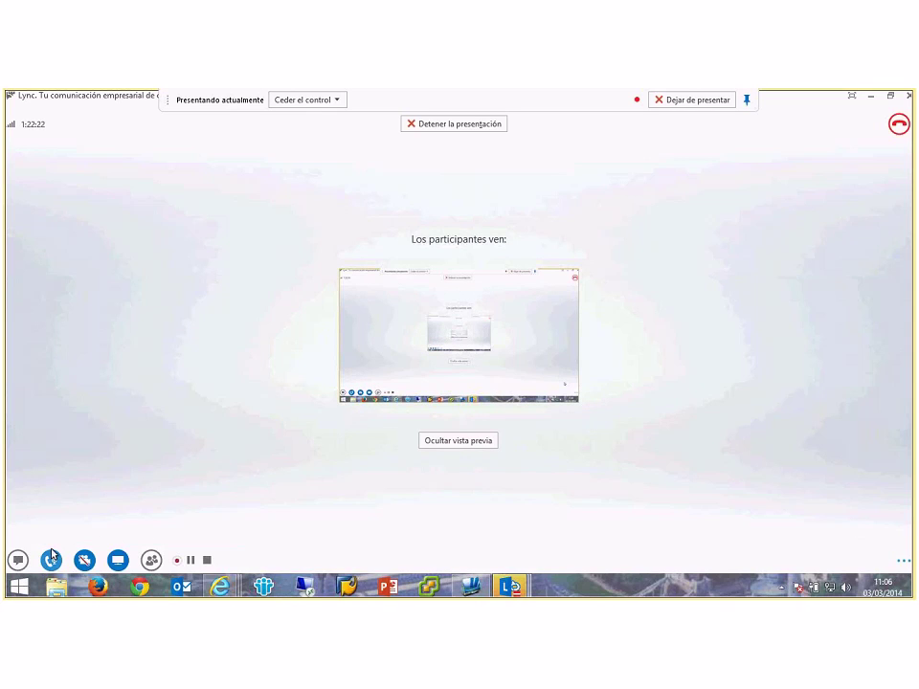
mouse_move(53, 558)
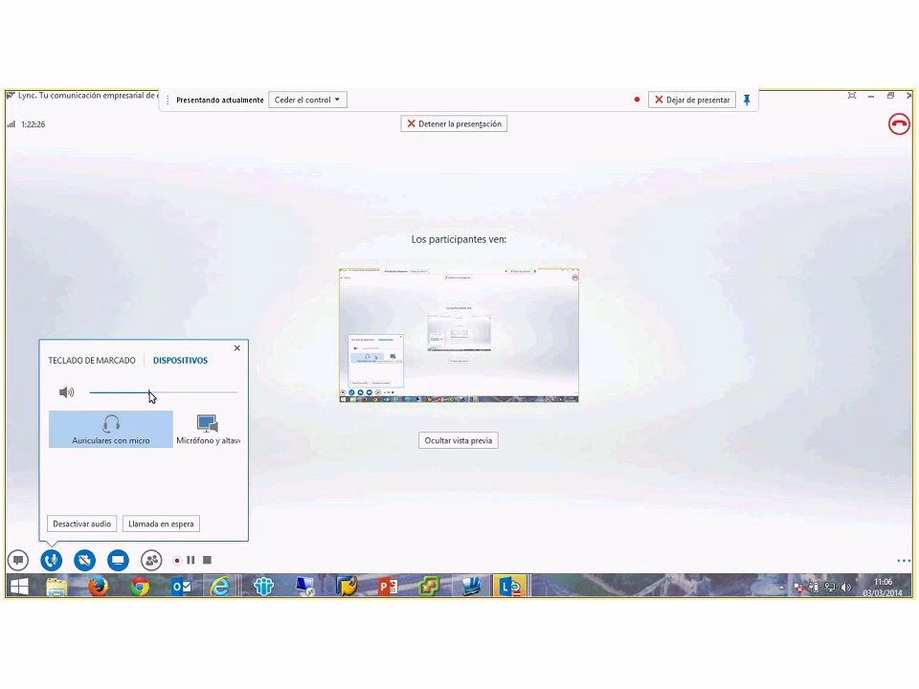
mouse_move(151, 396)
left_mouse_down()
mouse_move(179, 400)
mouse_move(165, 395)
left_mouse_up()
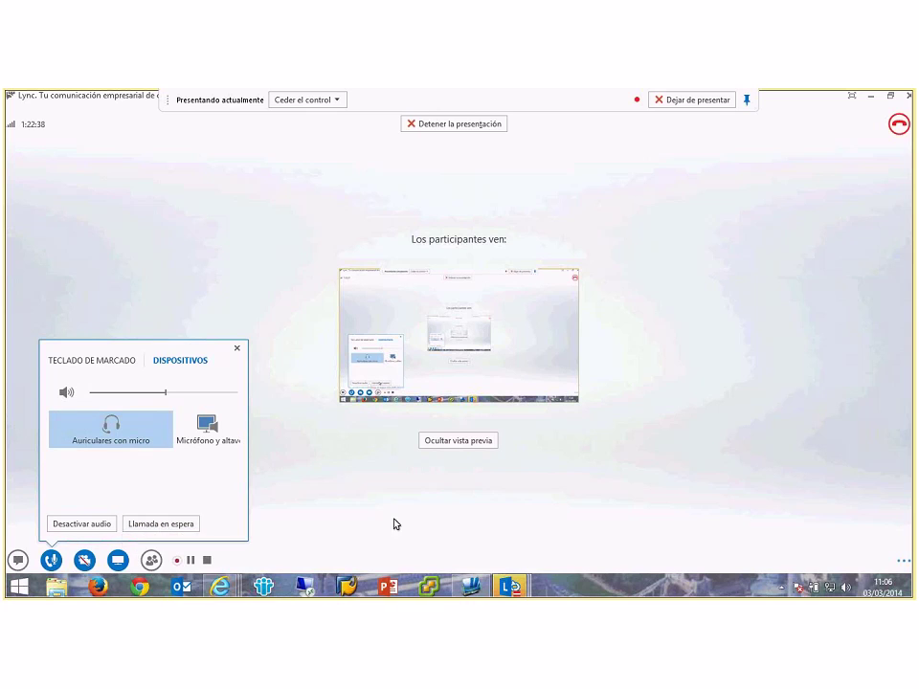
mouse_move(126, 565)
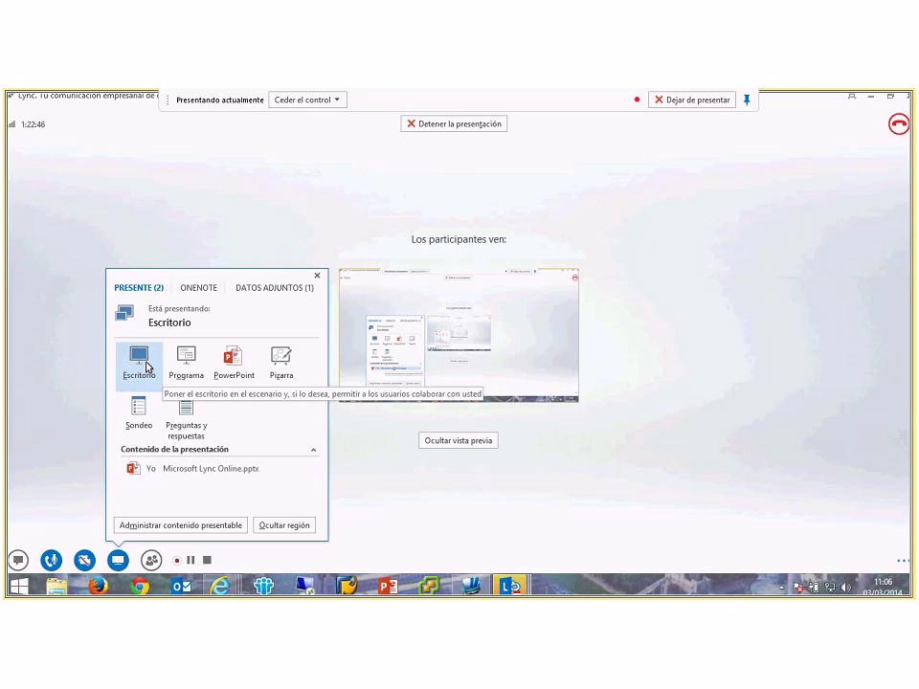
Step: Cancel single-program sharing twice, launching Firefox in between, so the desktop stays presented
left_click(188, 362)
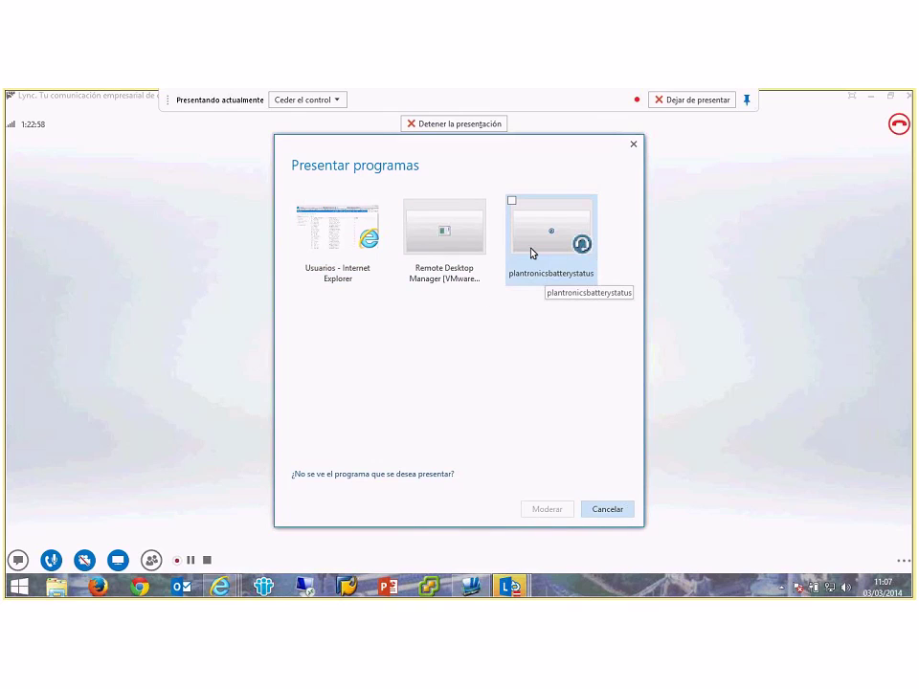
left_click(622, 513)
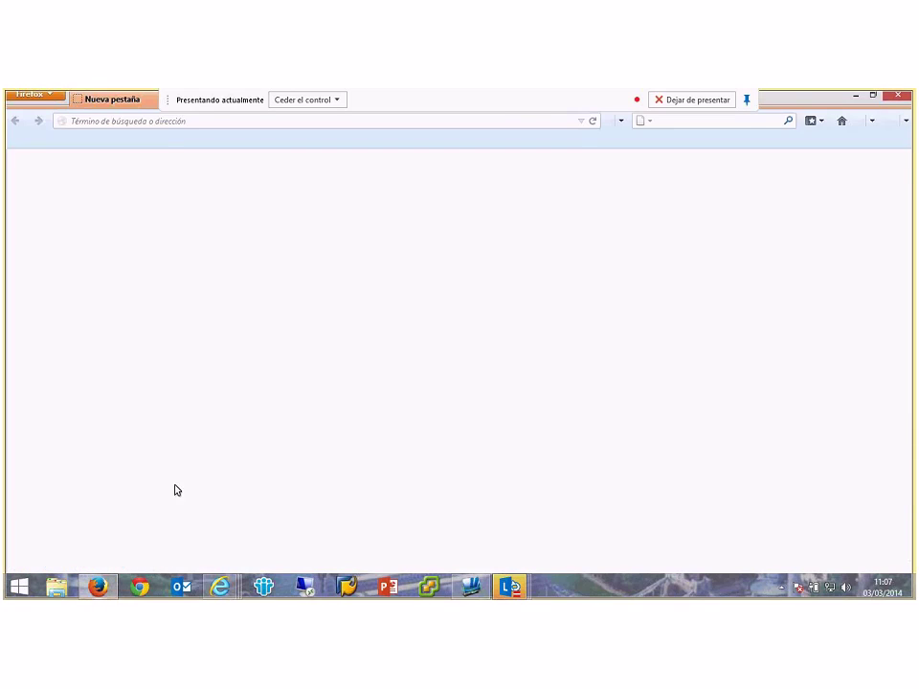
mouse_move(510, 586)
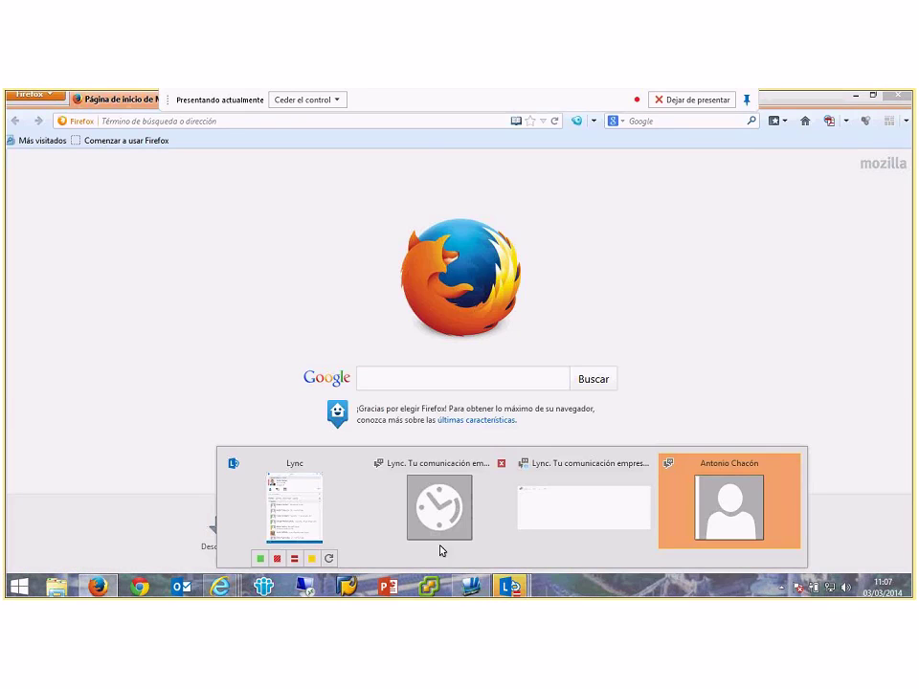
left_click(441, 551)
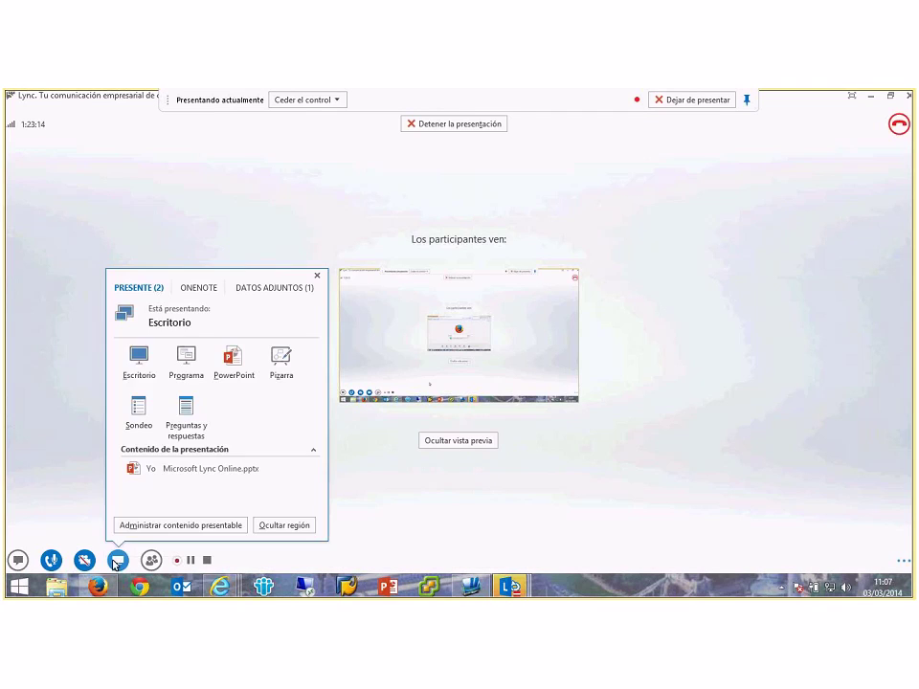
left_click(188, 366)
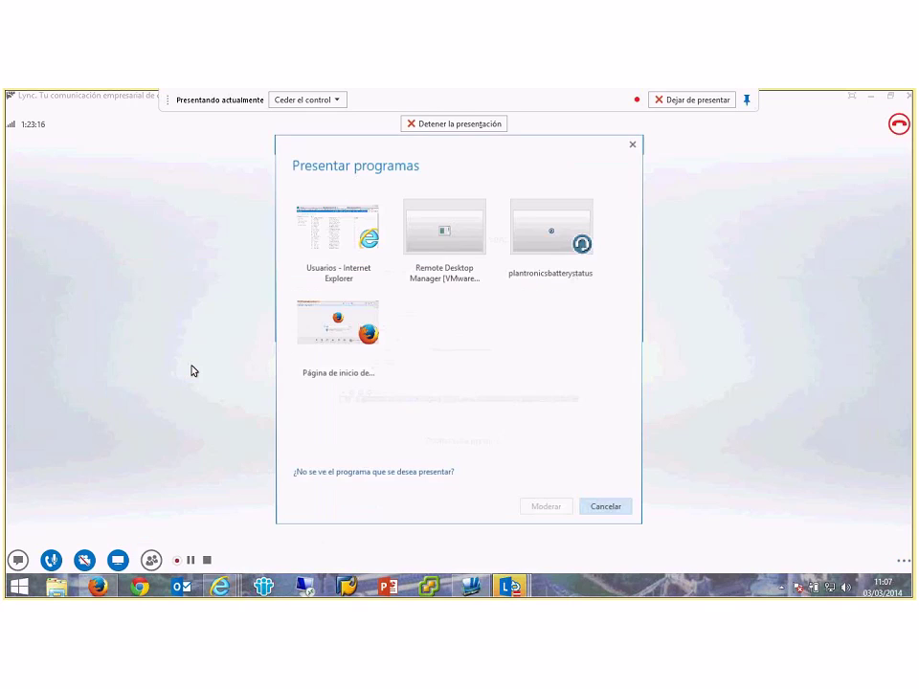
left_click(606, 508)
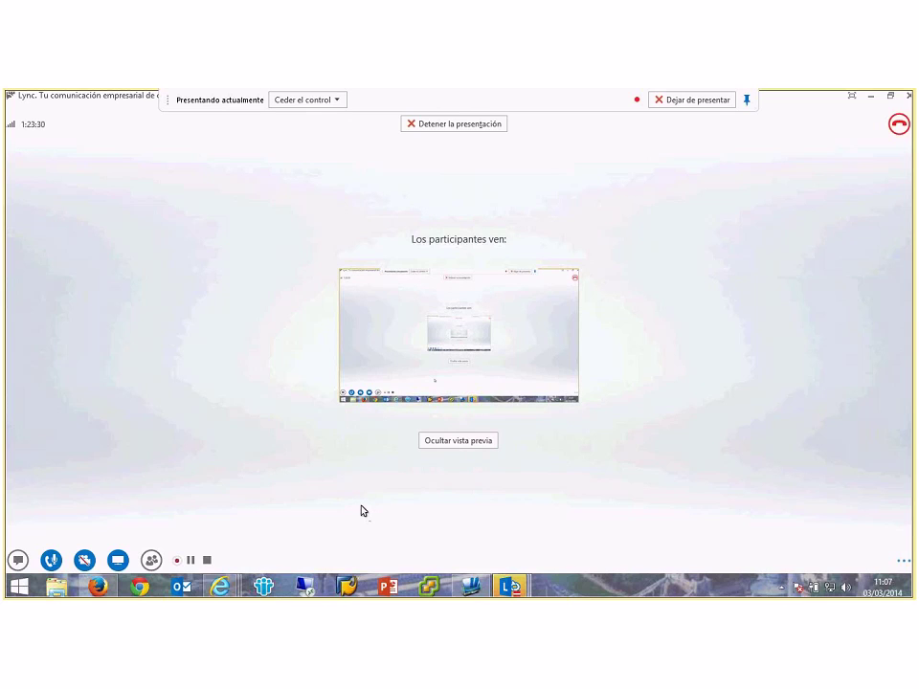
Step: Show the meeting IM conversation and check the Ceder el control list without giving control
left_click(18, 561)
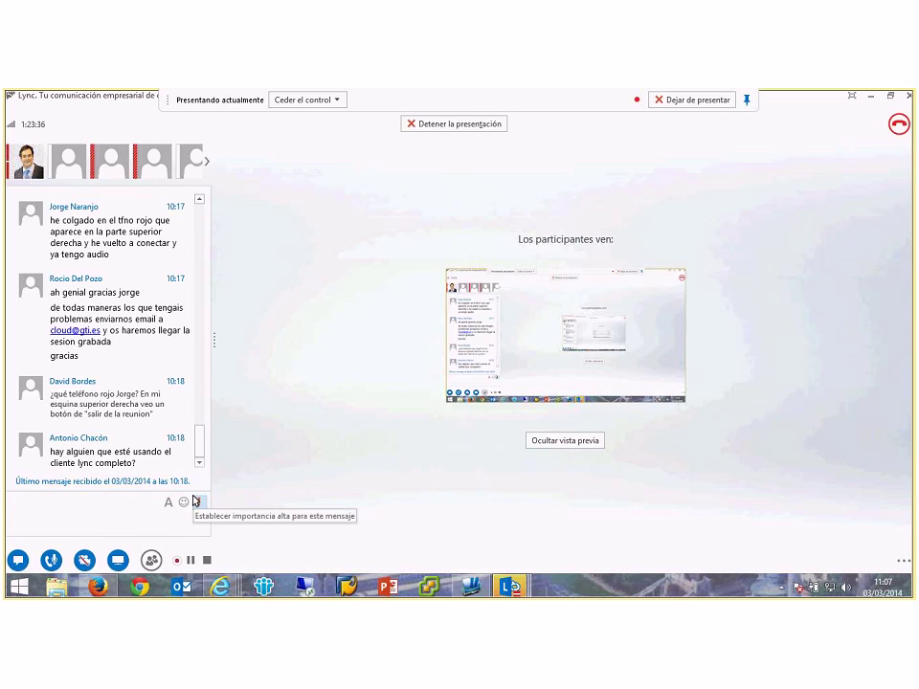
left_click(339, 102)
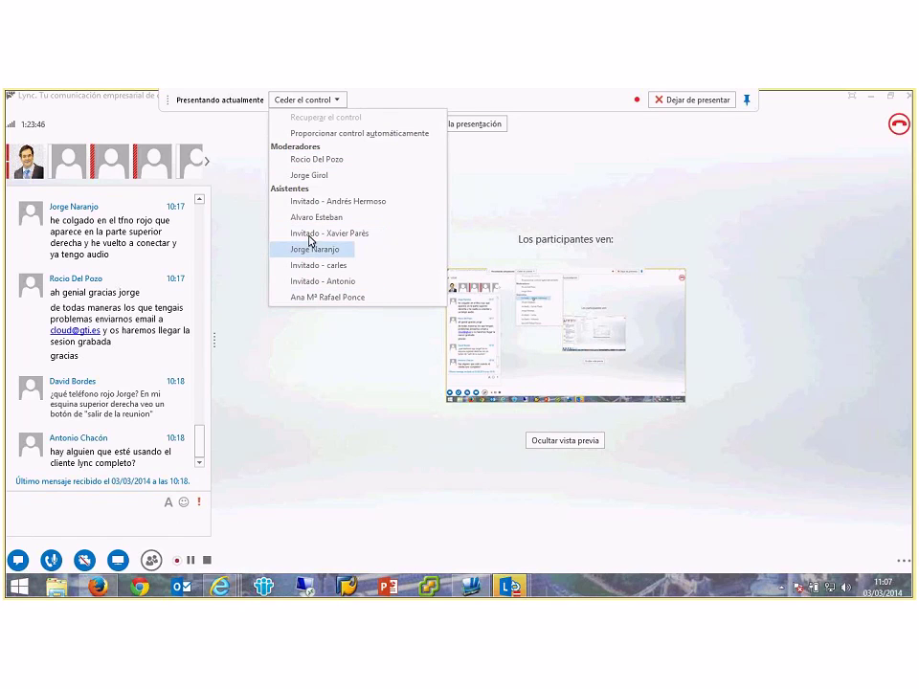
left_click(382, 422)
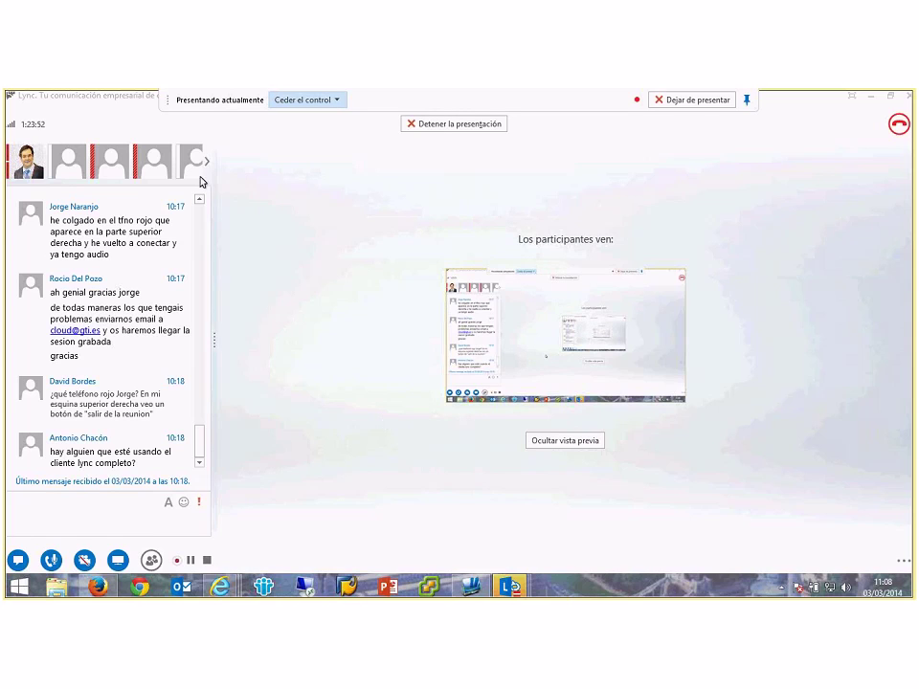
mouse_move(120, 160)
Step: Browse the attendee row and send a private greeting message to one participant
left_click(209, 165)
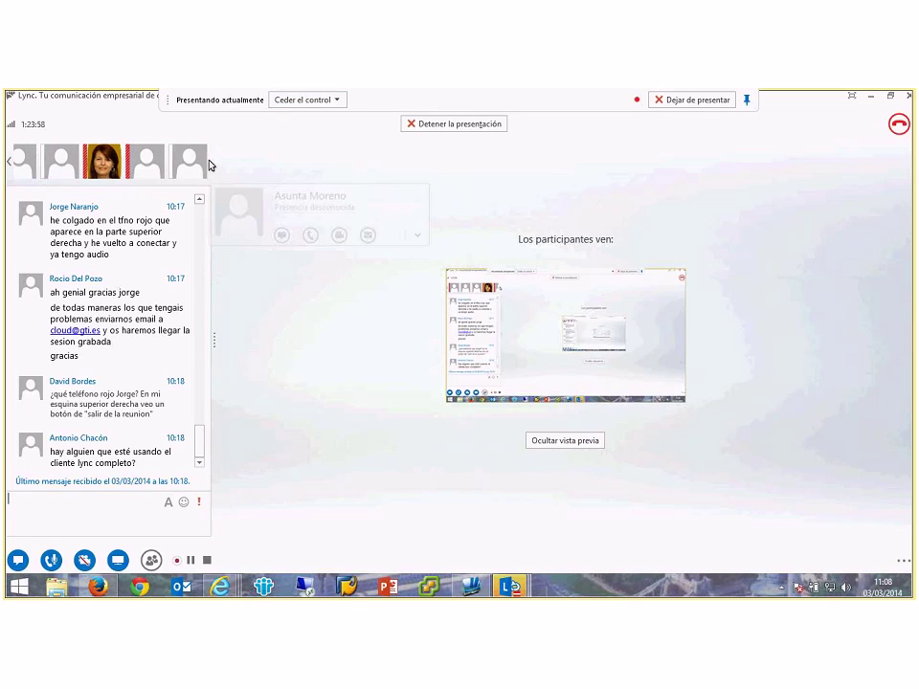
mouse_move(50, 168)
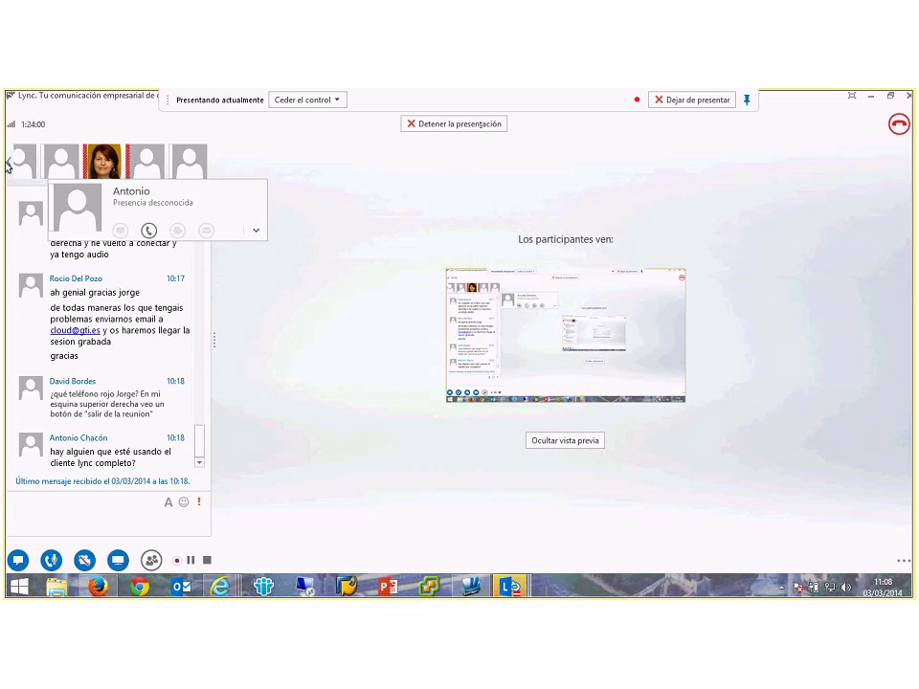
left_click(7, 165)
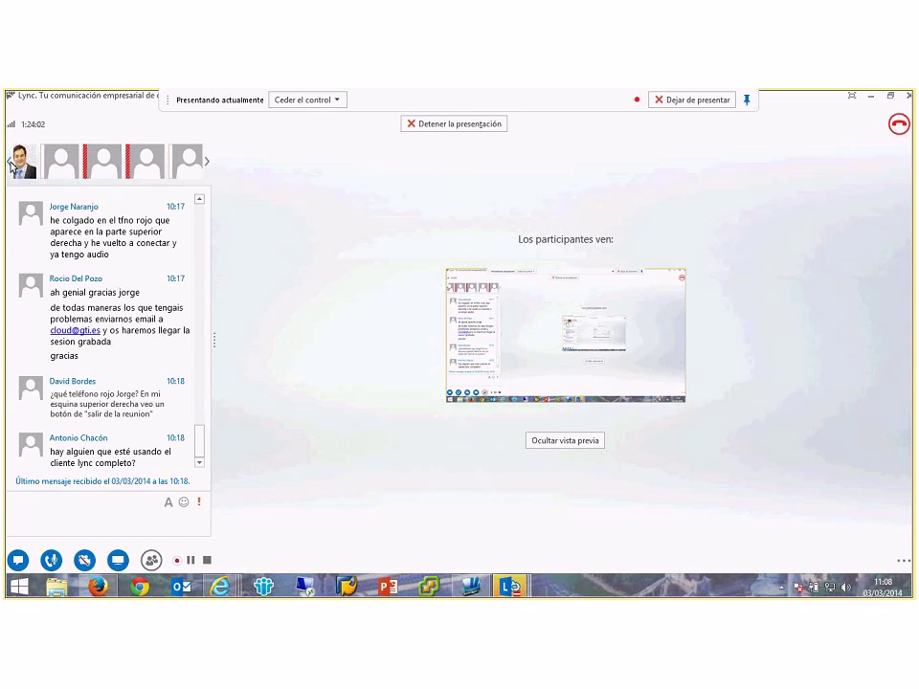
mouse_move(11, 168)
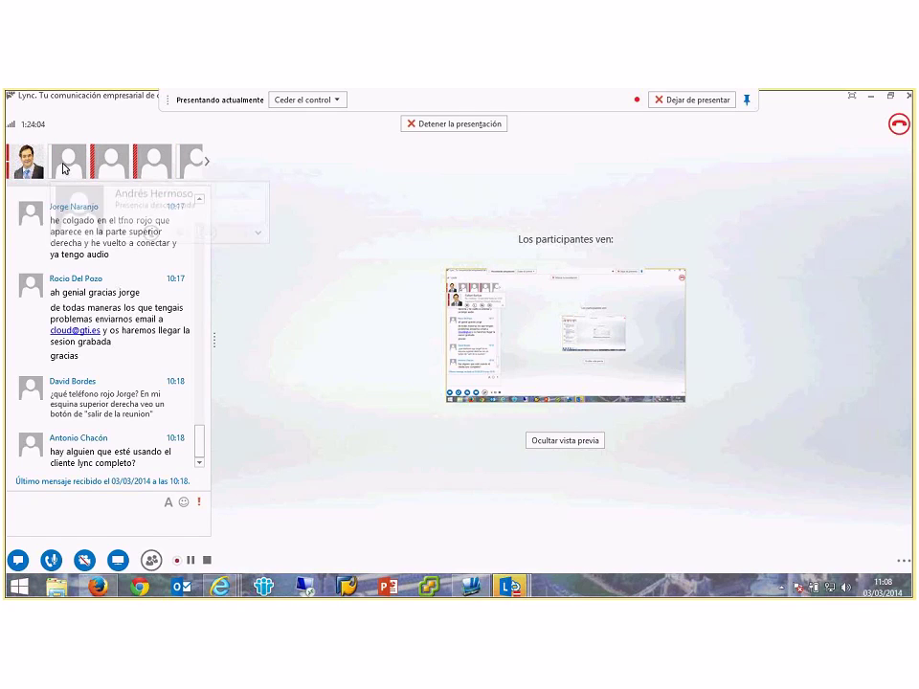
mouse_move(63, 169)
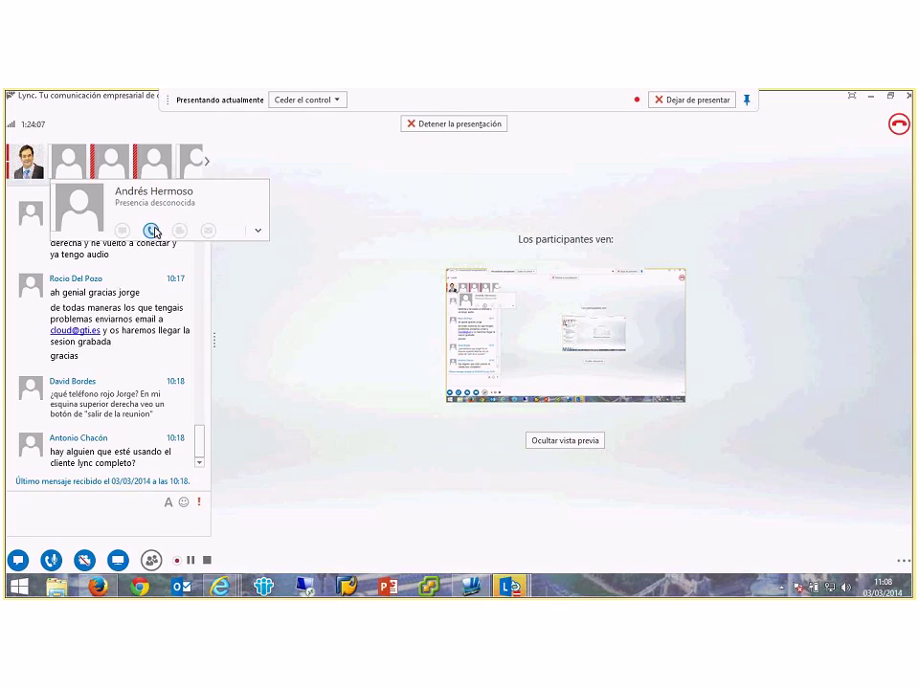
mouse_move(119, 165)
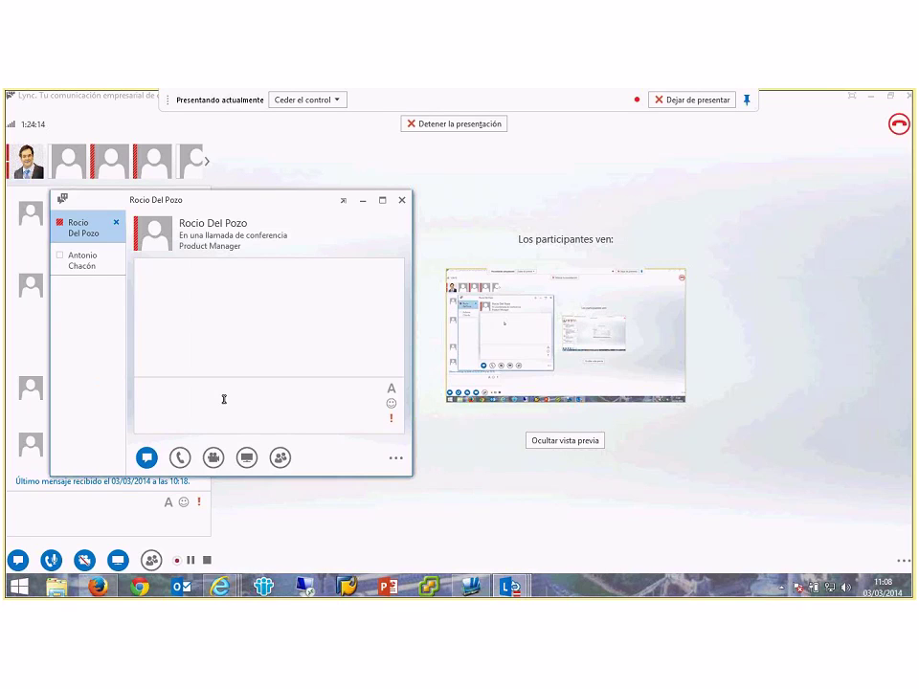
type("Hola rocio")
key("Return")
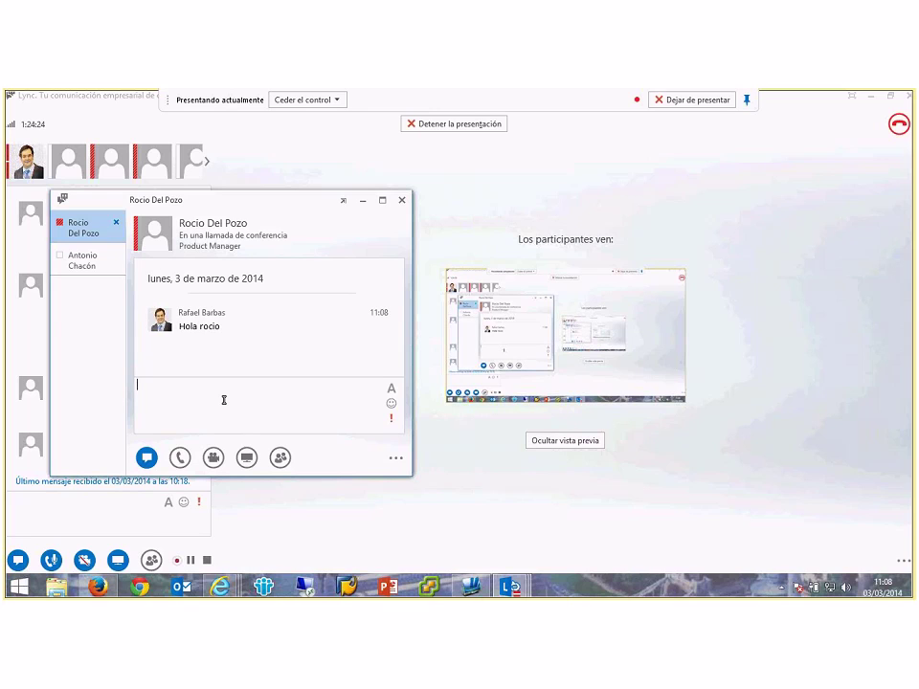
Step: Dismiss the extra options menu and close the private chat with all its tabs
left_click(396, 461)
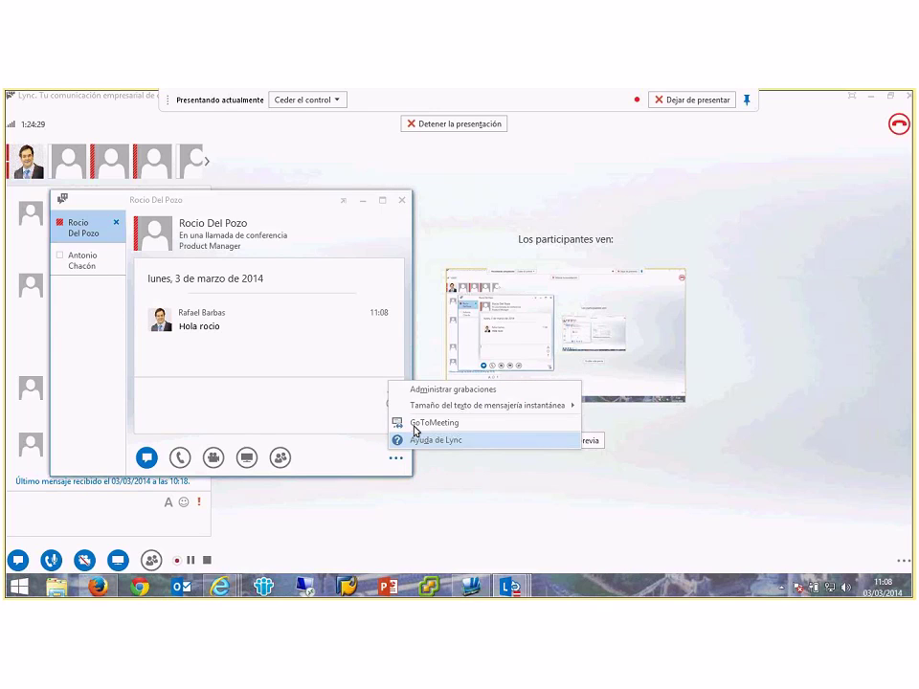
left_click(403, 202)
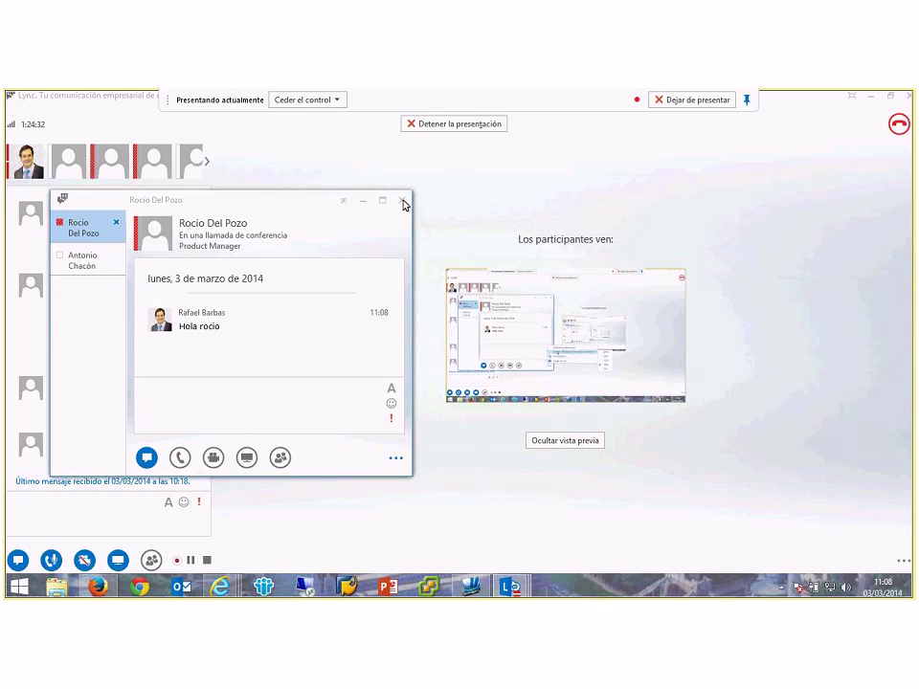
left_click(402, 202)
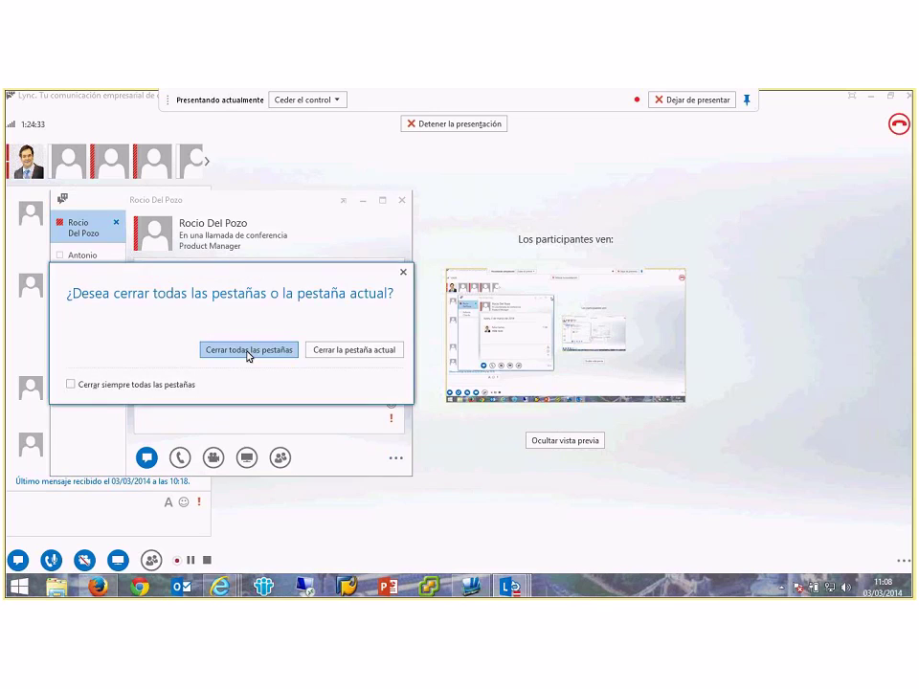
left_click(248, 351)
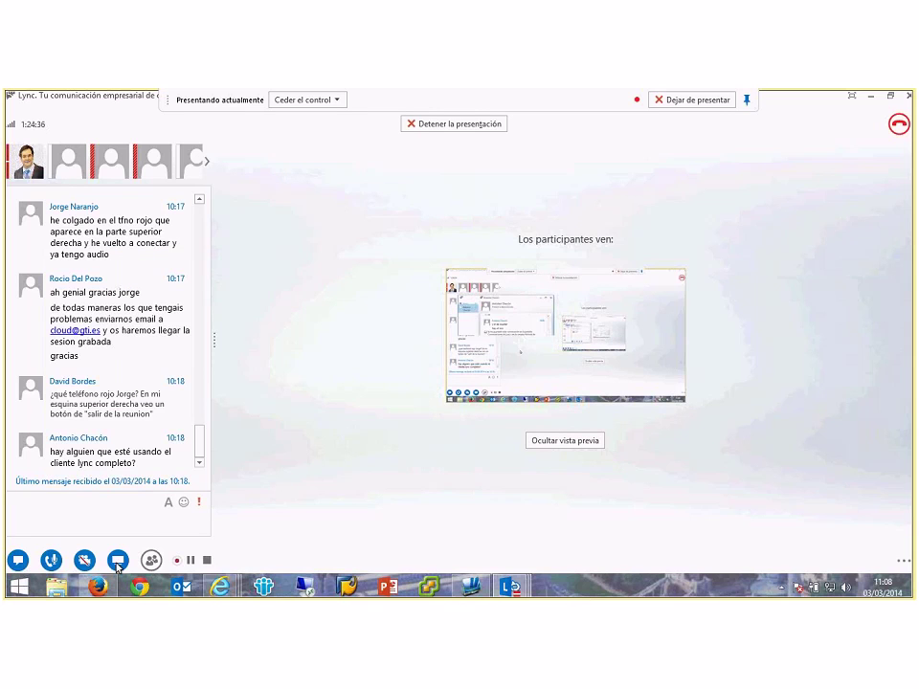
Step: Browse the Participants flyout, then add a new attachment from the DATOS ADJUNTOS tab
mouse_move(154, 560)
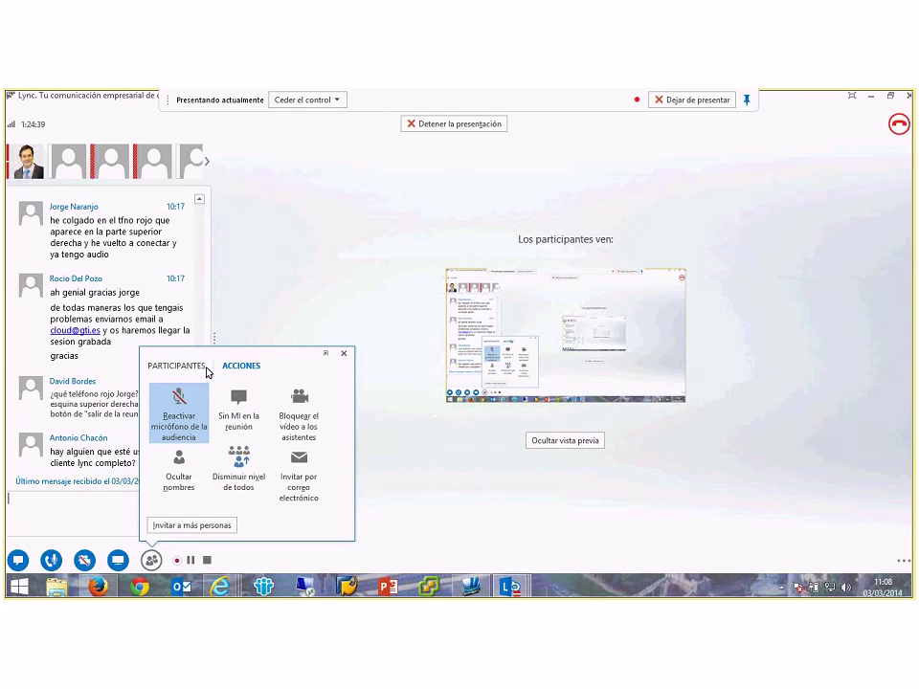
left_click(205, 368)
left_click(238, 370)
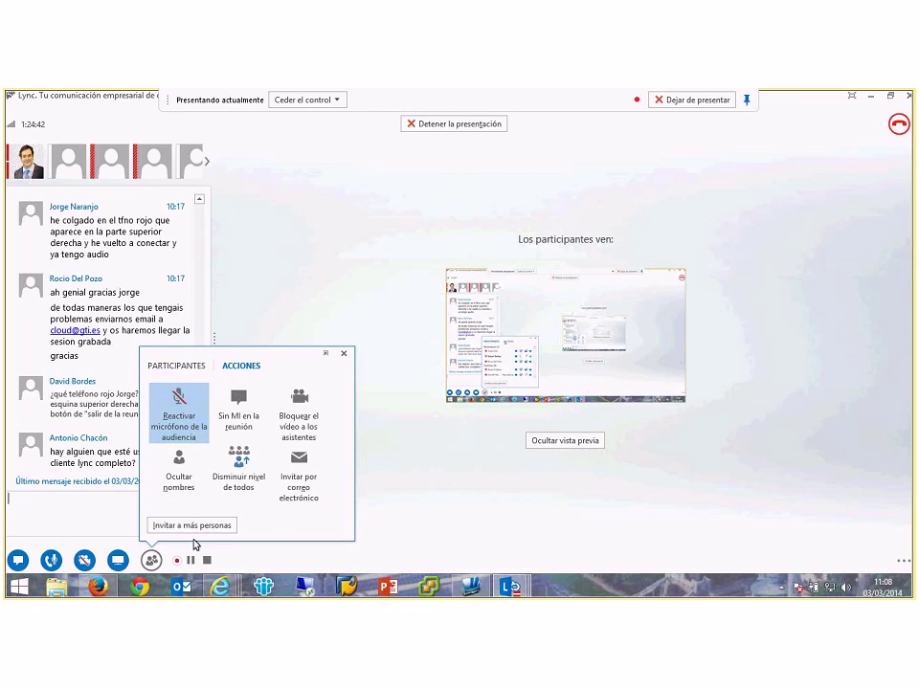
mouse_move(116, 562)
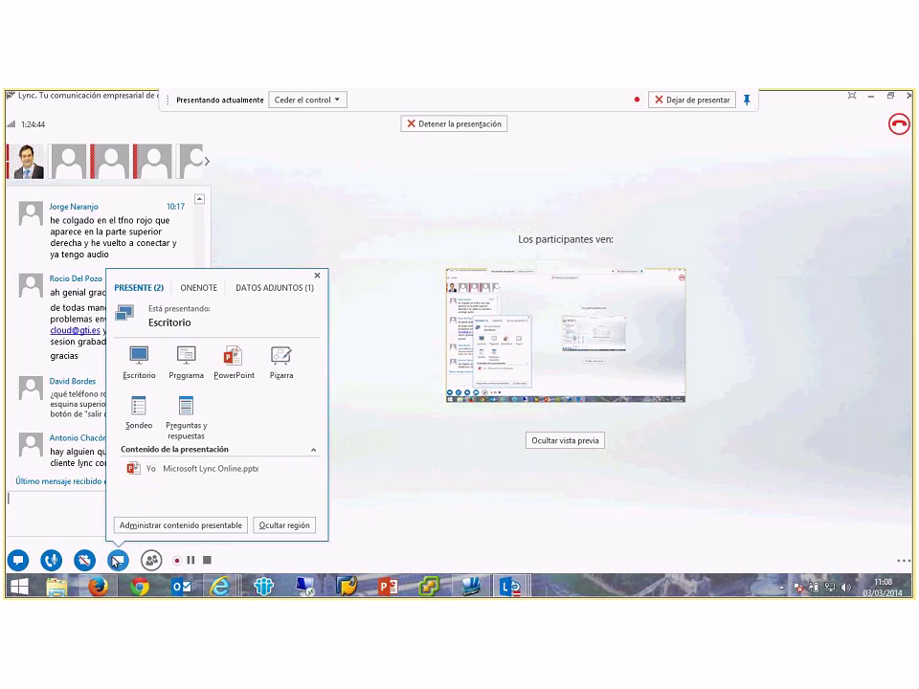
left_click(201, 289)
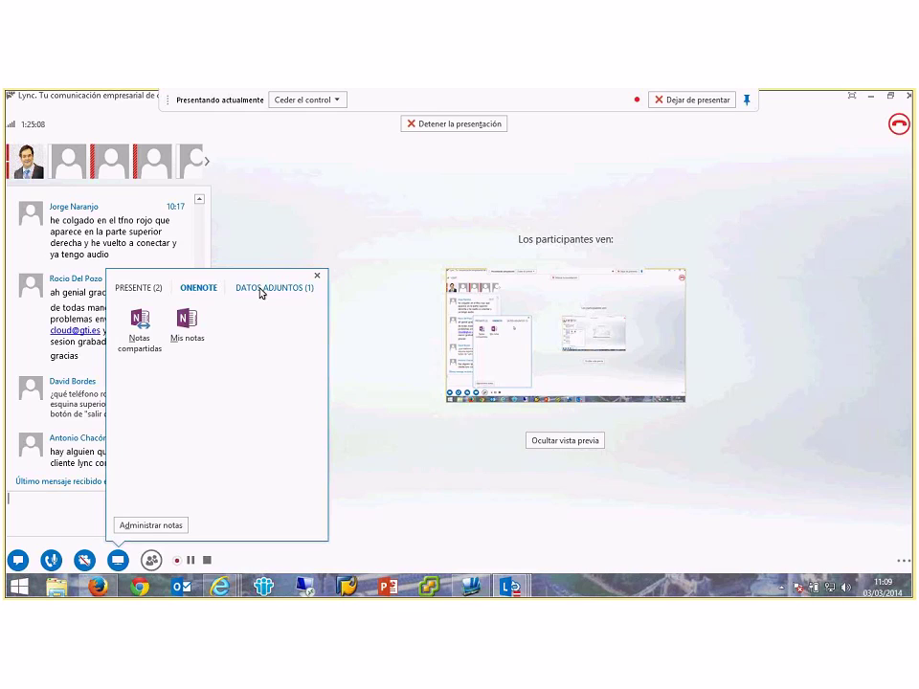
left_click(260, 290)
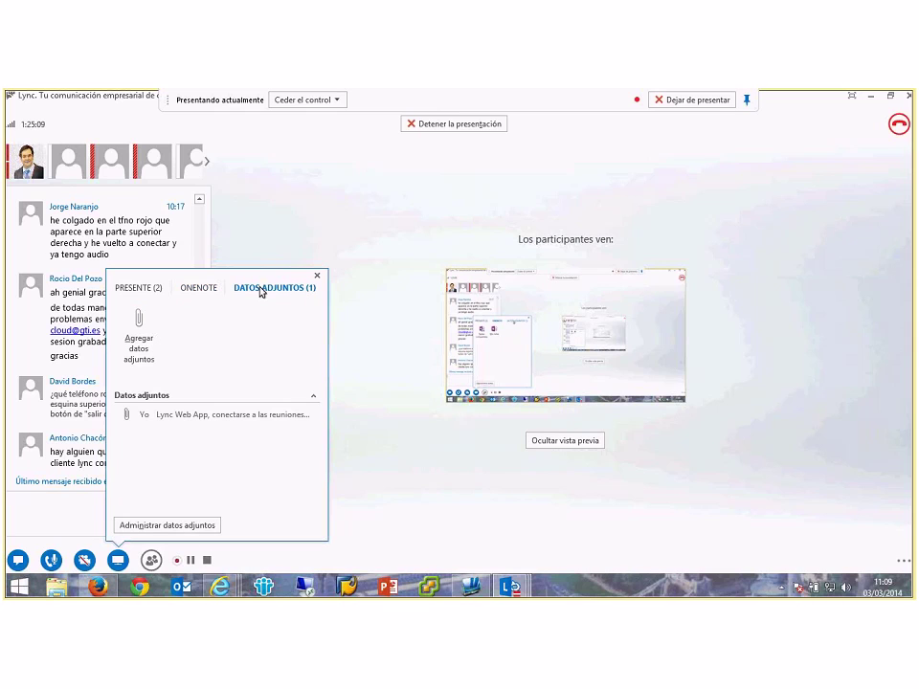
left_click(144, 344)
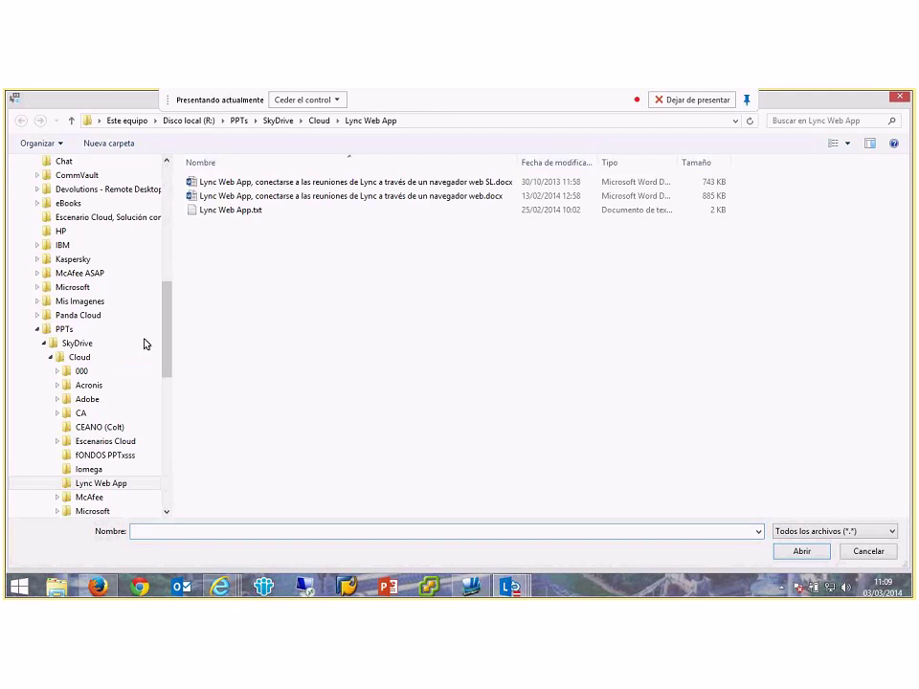
Step: Attach Lync Web App.txt and switch its download permission through Organizador, Todos and Moderadores
left_click(230, 210)
left_click(800, 552)
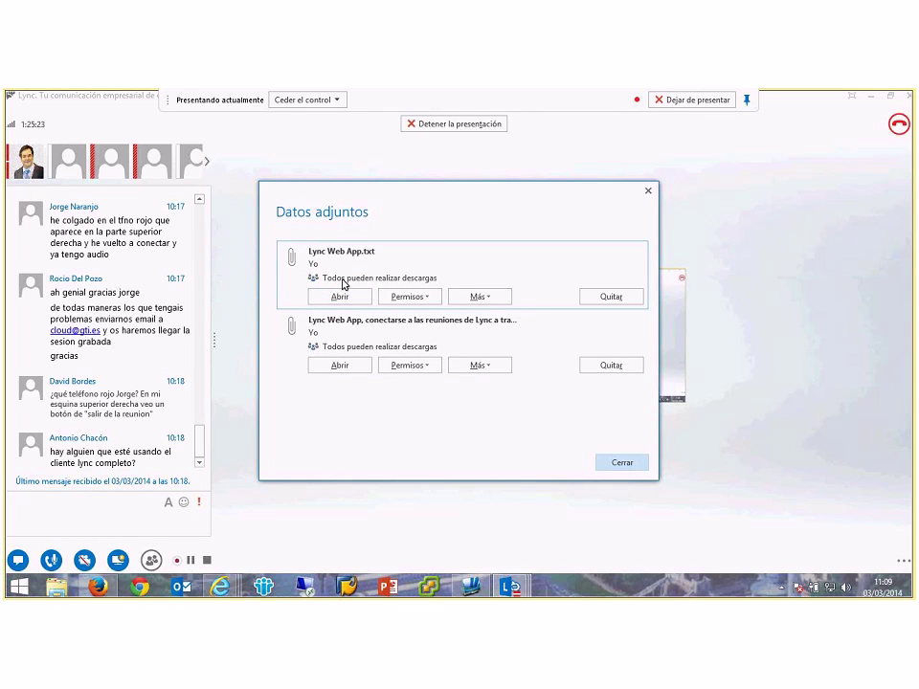
left_click(425, 301)
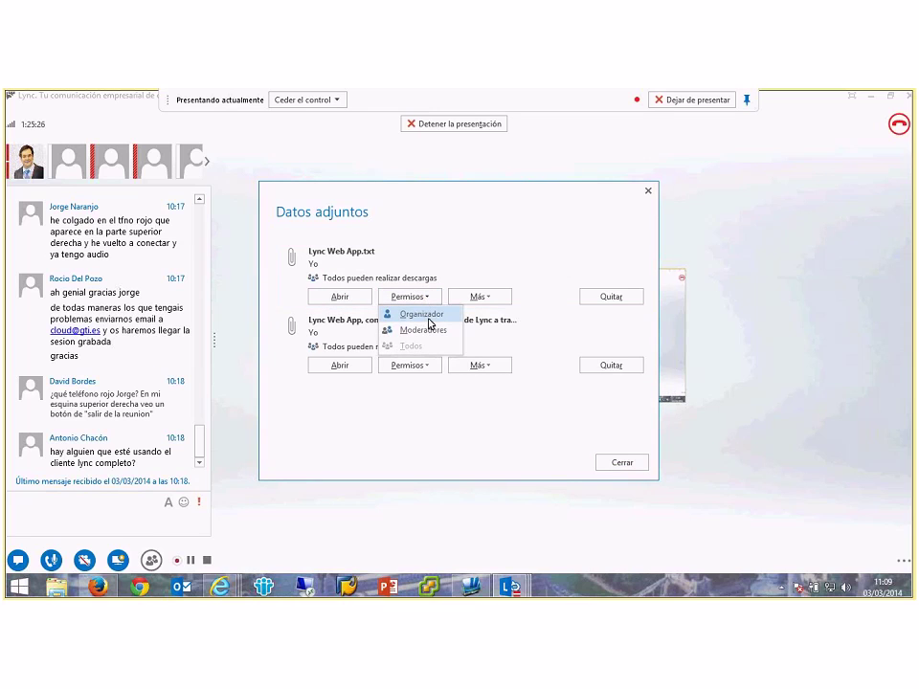
left_click(428, 319)
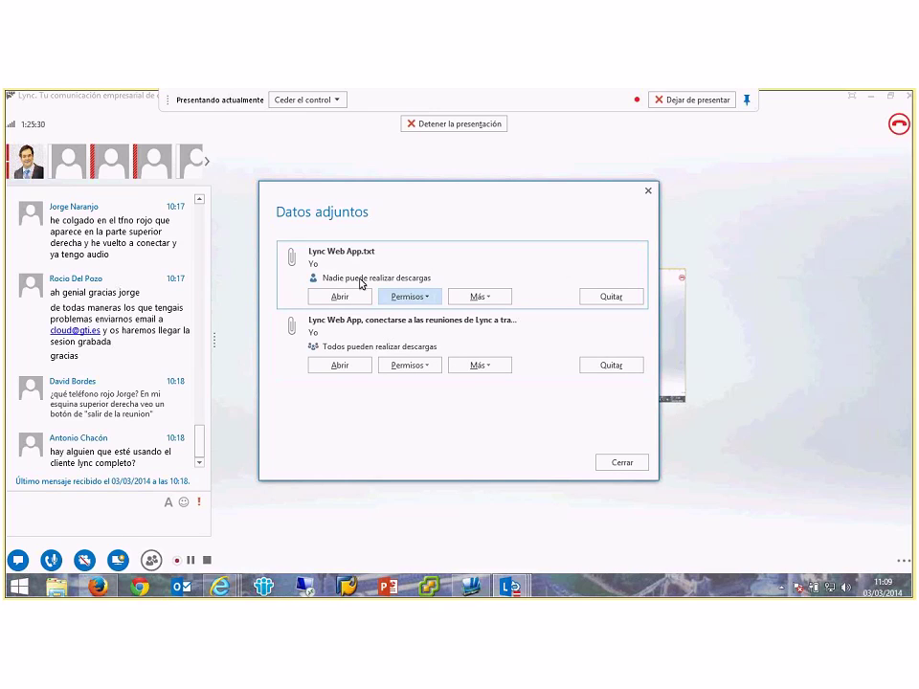
left_click(427, 299)
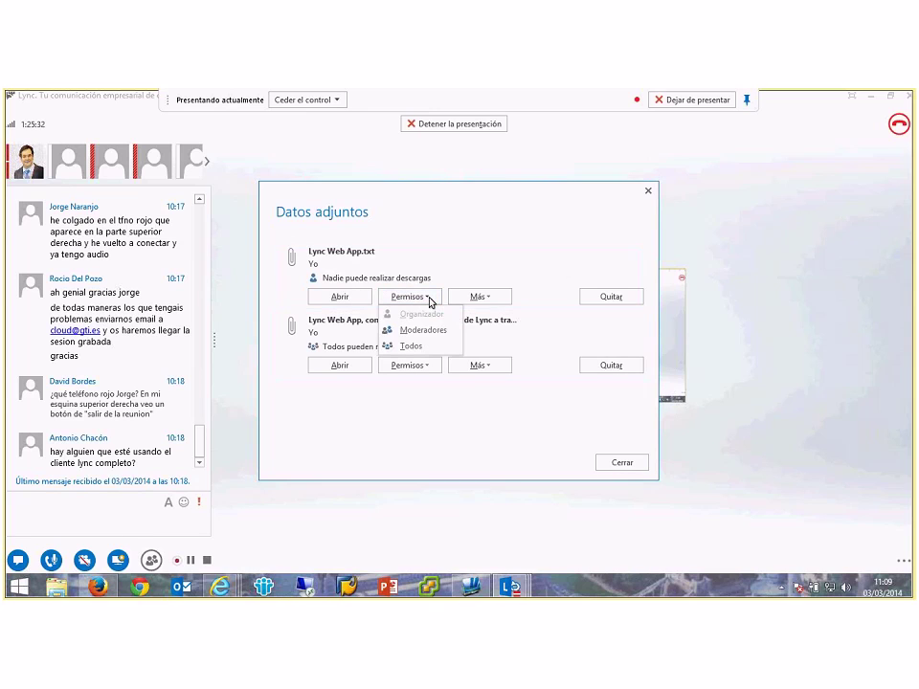
left_click(418, 345)
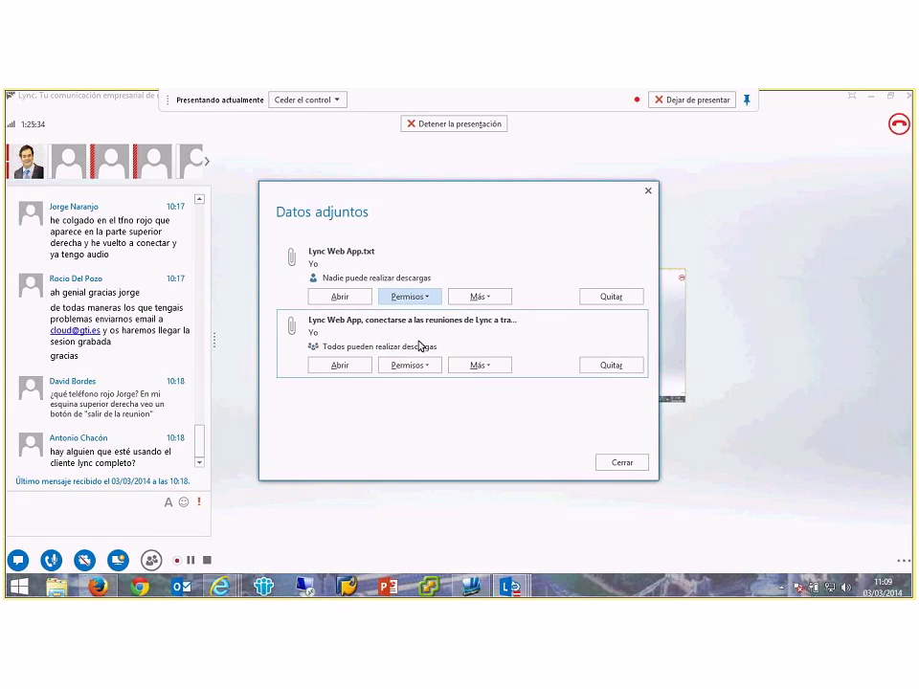
left_click(430, 299)
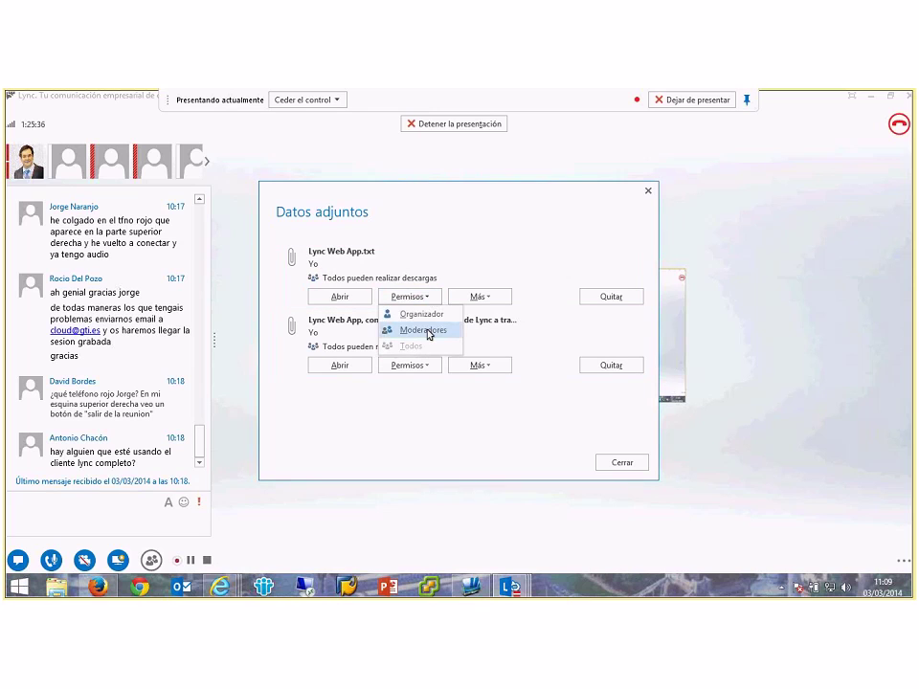
left_click(427, 333)
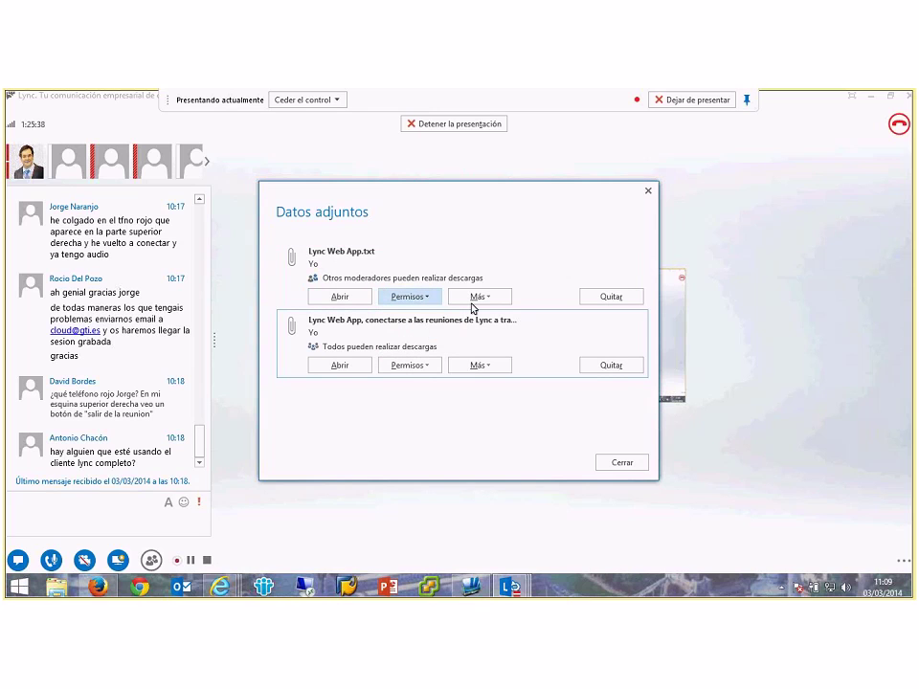
Step: Try renaming the text attachment under Más, then remove it and confirm
left_click(478, 296)
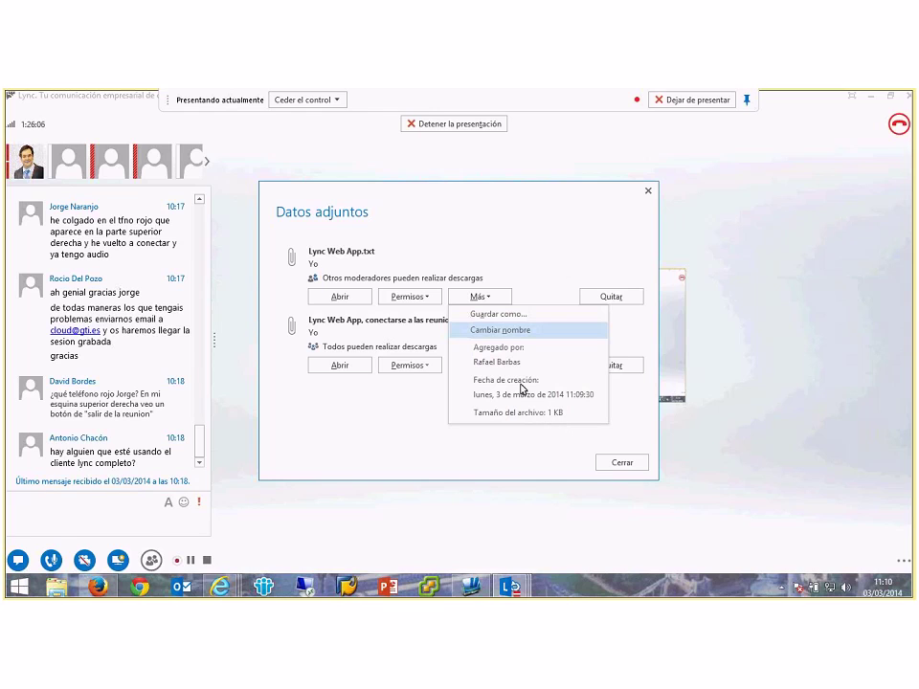
left_click(499, 330)
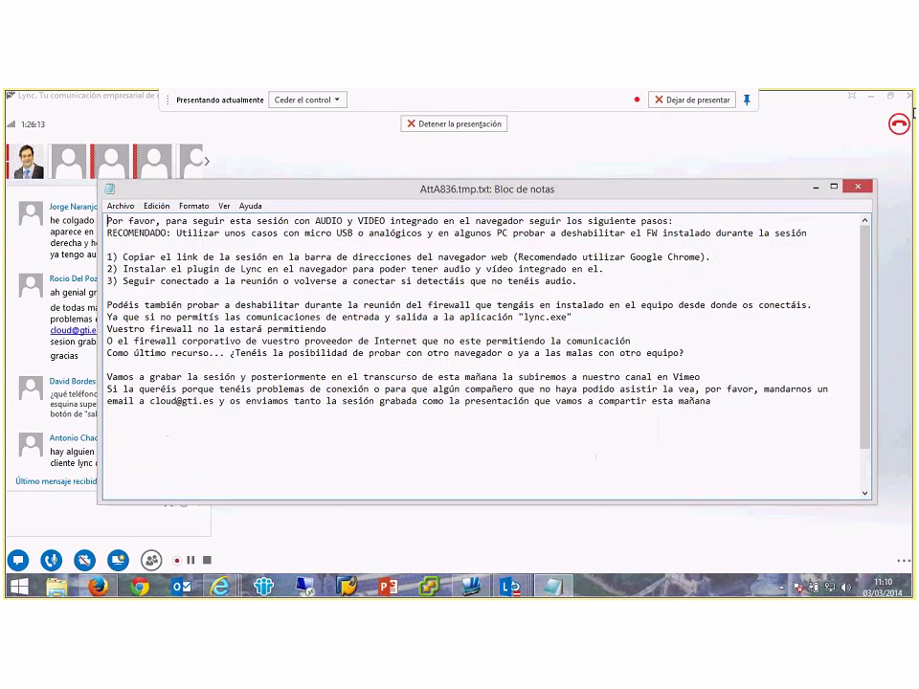
left_click(857, 188)
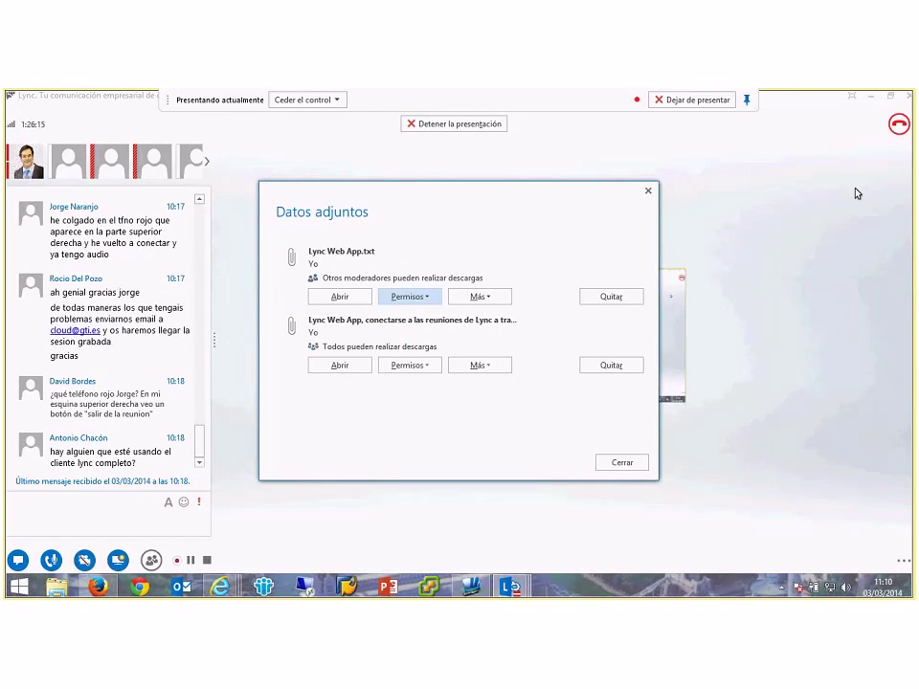
left_click(611, 297)
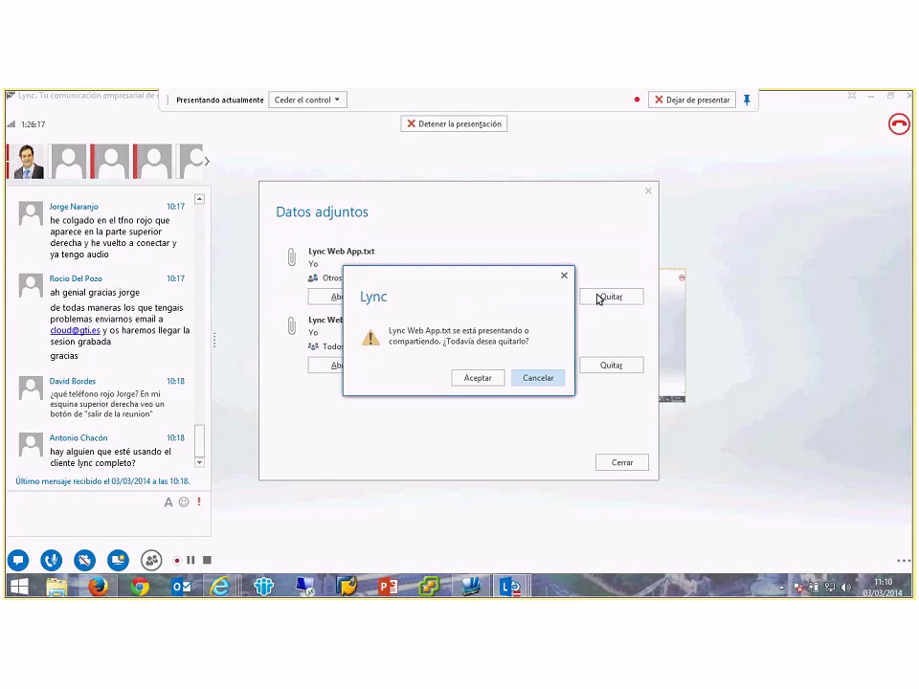
left_click(490, 378)
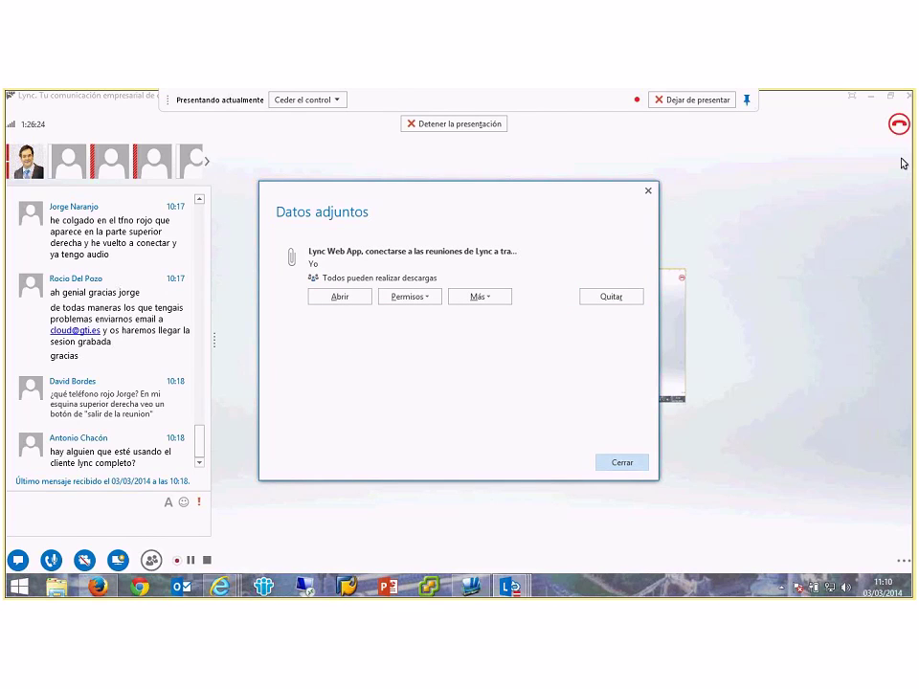
Step: Close the attachments list and view the meeting in full screen, then return to normal view
left_click(635, 466)
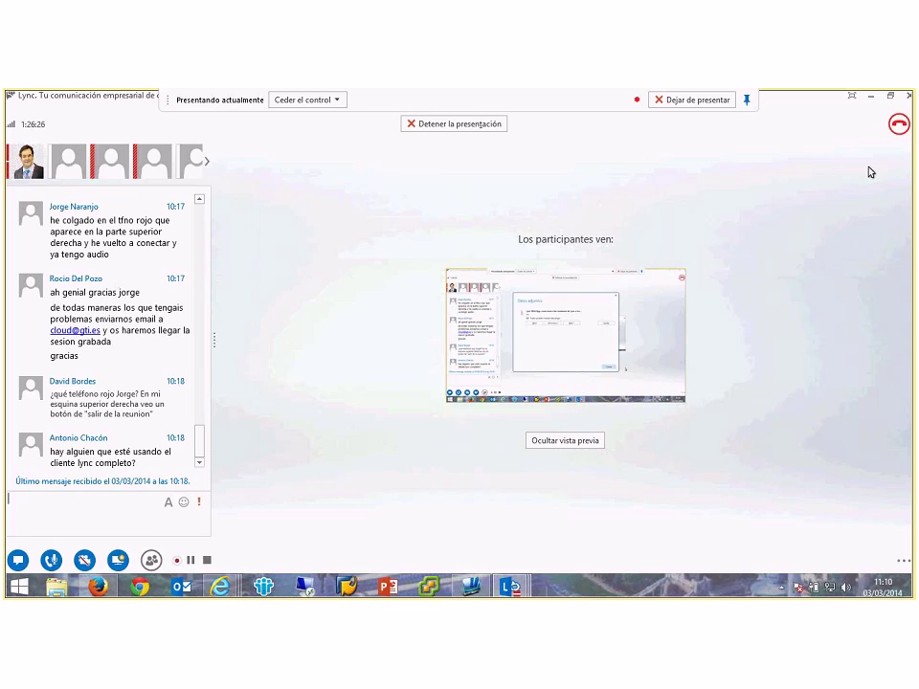
left_click(851, 98)
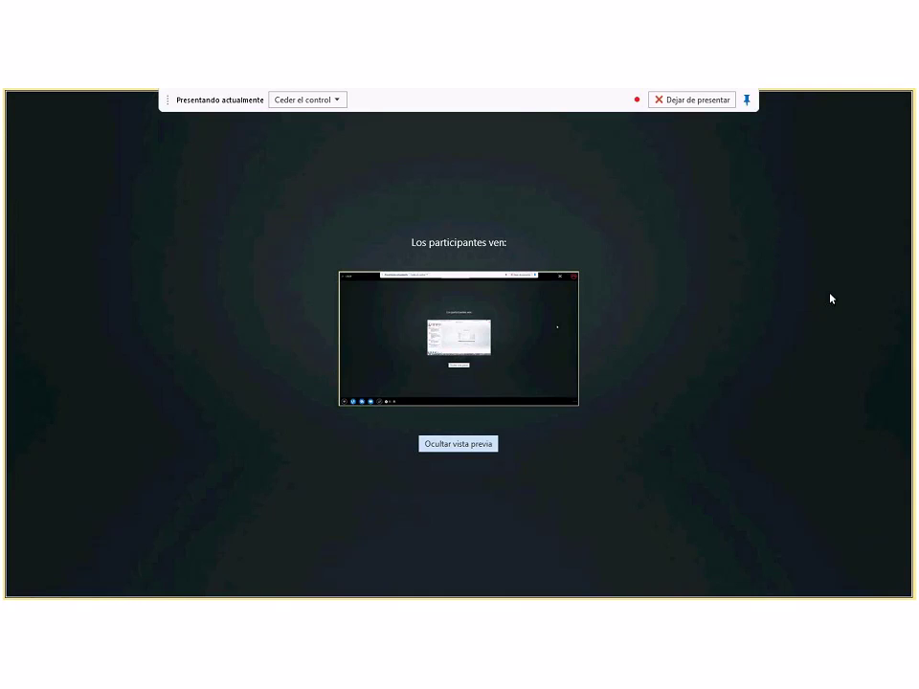
mouse_move(257, 590)
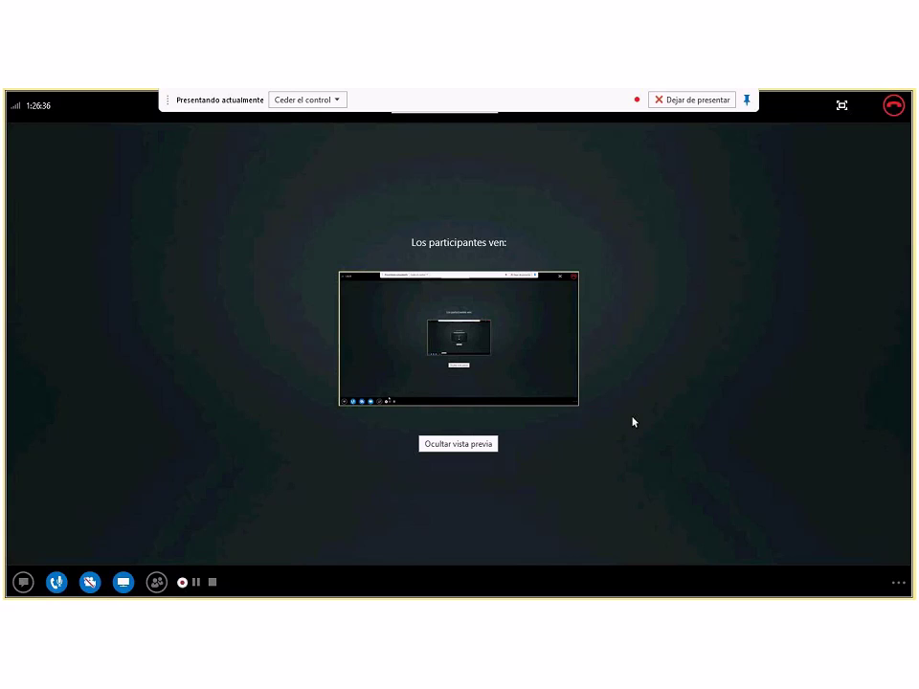
left_click(898, 583)
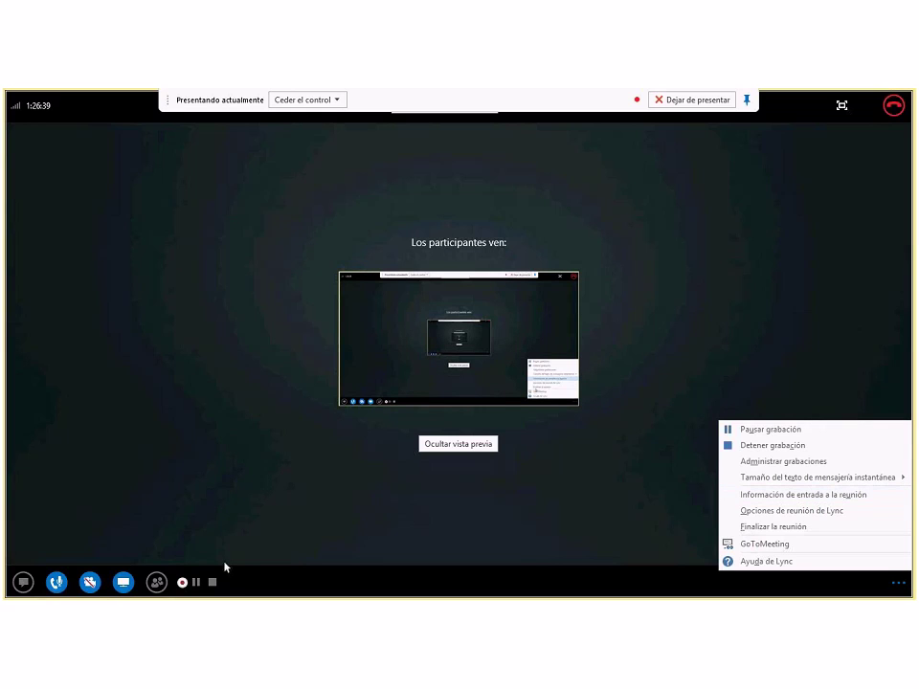
left_click(841, 105)
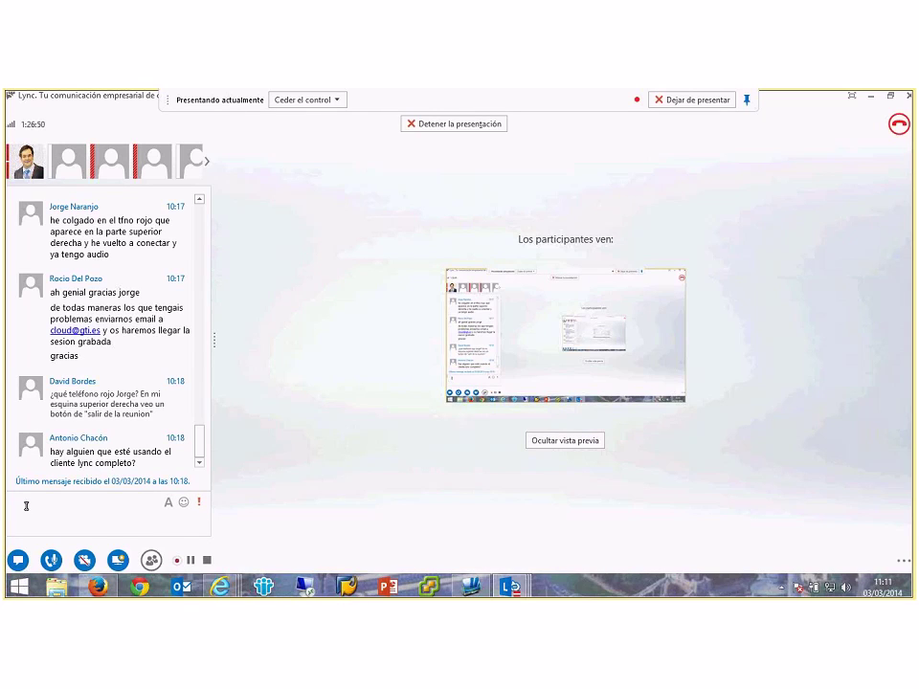
Step: Post 'Dudas???' in the meeting chat and stop the meeting recording
type("Dudas???")
key("Return")
left_click(904, 562)
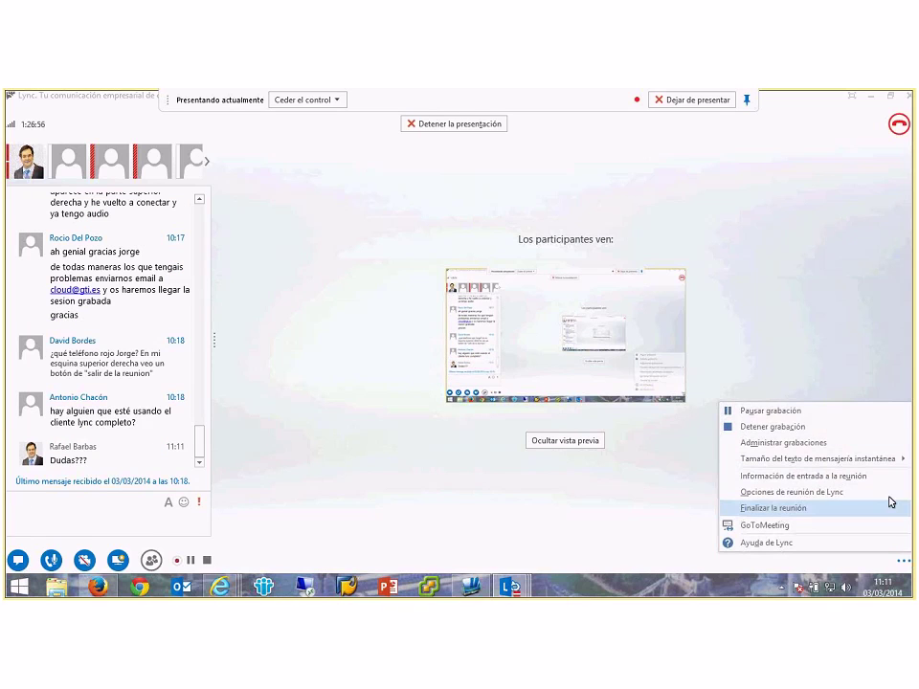
left_click(761, 428)
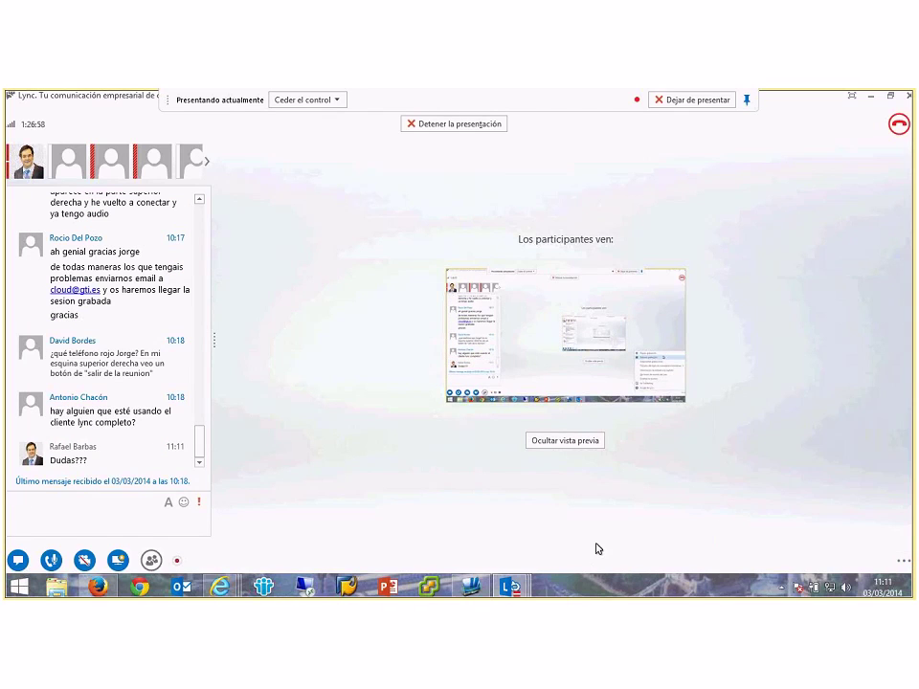